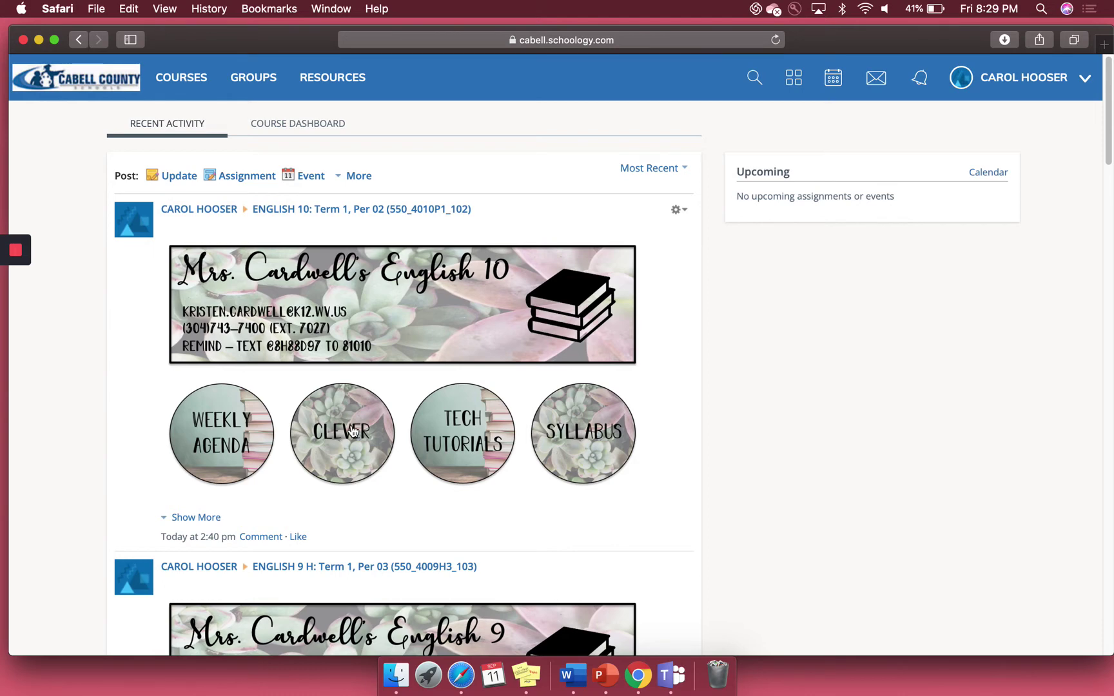
Open Clever from the English 10 announcement and switch between its tab and the Schoology tab.
click(351, 431)
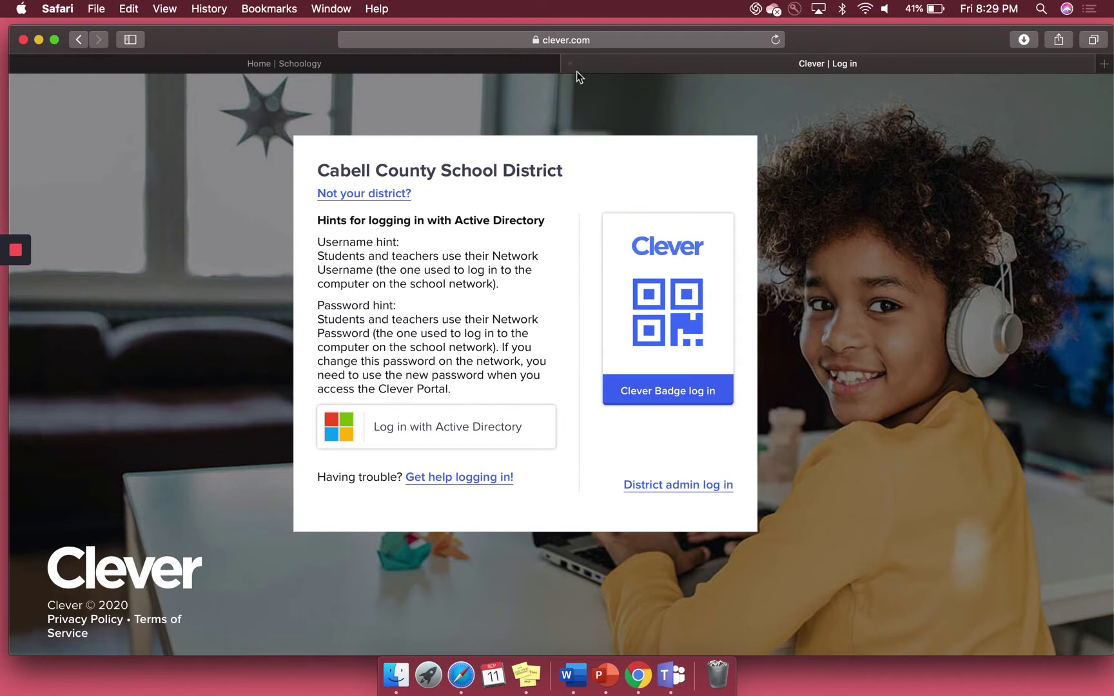
drag(845, 38, 816, 39)
click(352, 65)
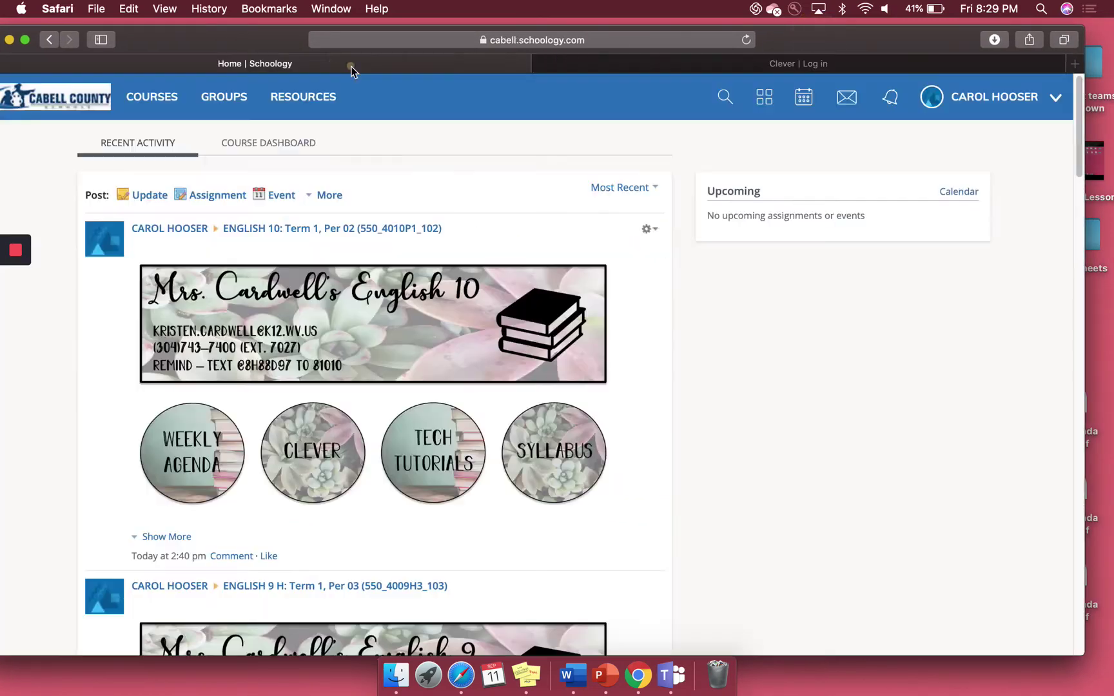
click(604, 65)
drag(803, 51, 589, 50)
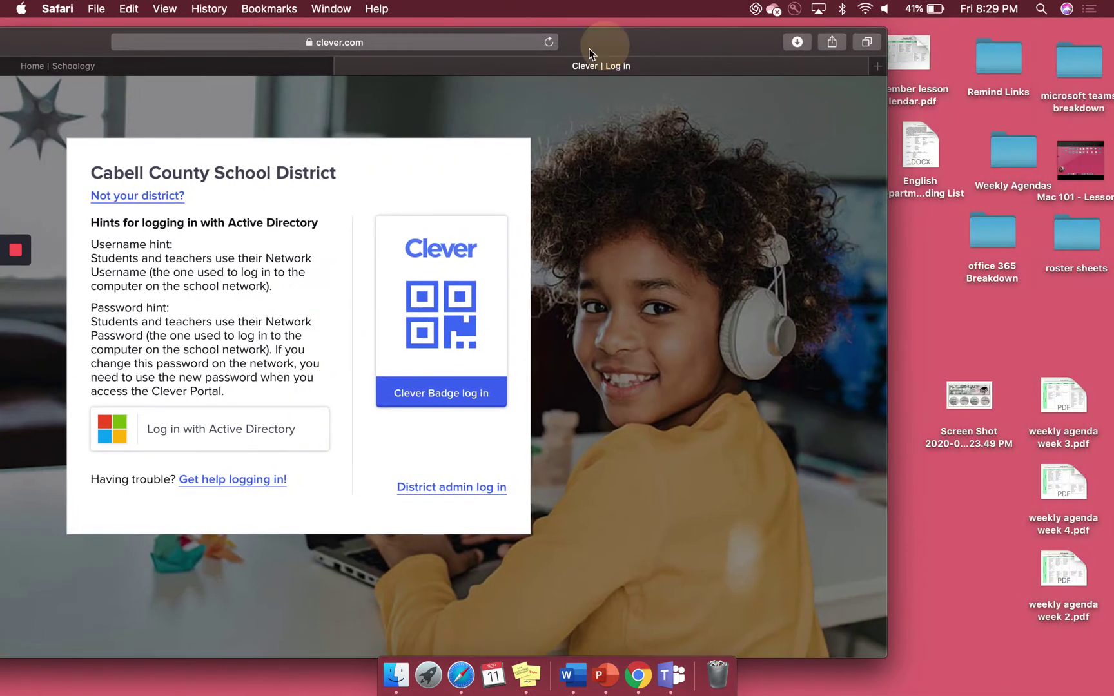
Detach the Clever tab into its own window, close that window and move the Schoology window back to fill the screen.
drag(462, 70, 948, 155)
drag(316, 50, 614, 57)
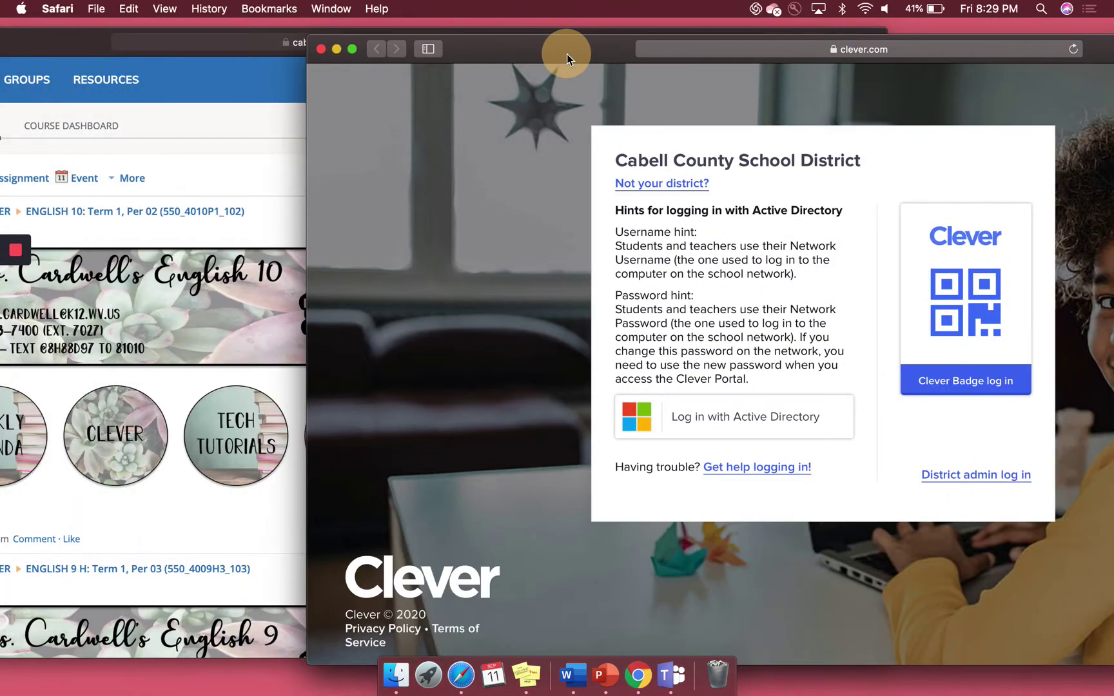
click(321, 50)
double_click(615, 48)
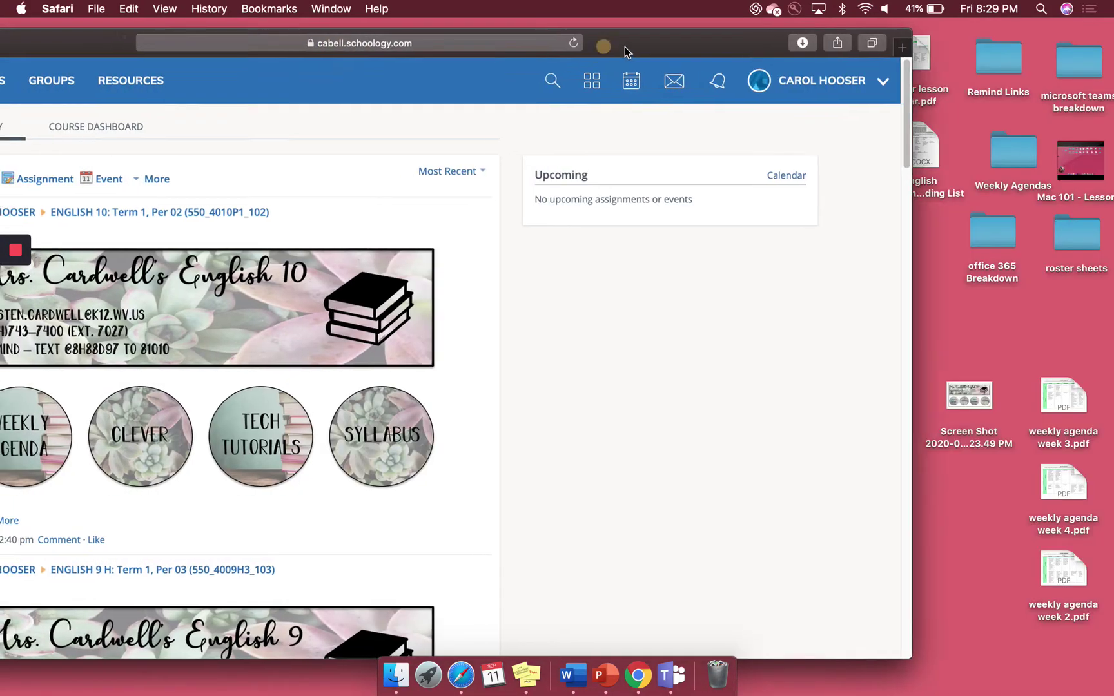
drag(738, 51, 830, 48)
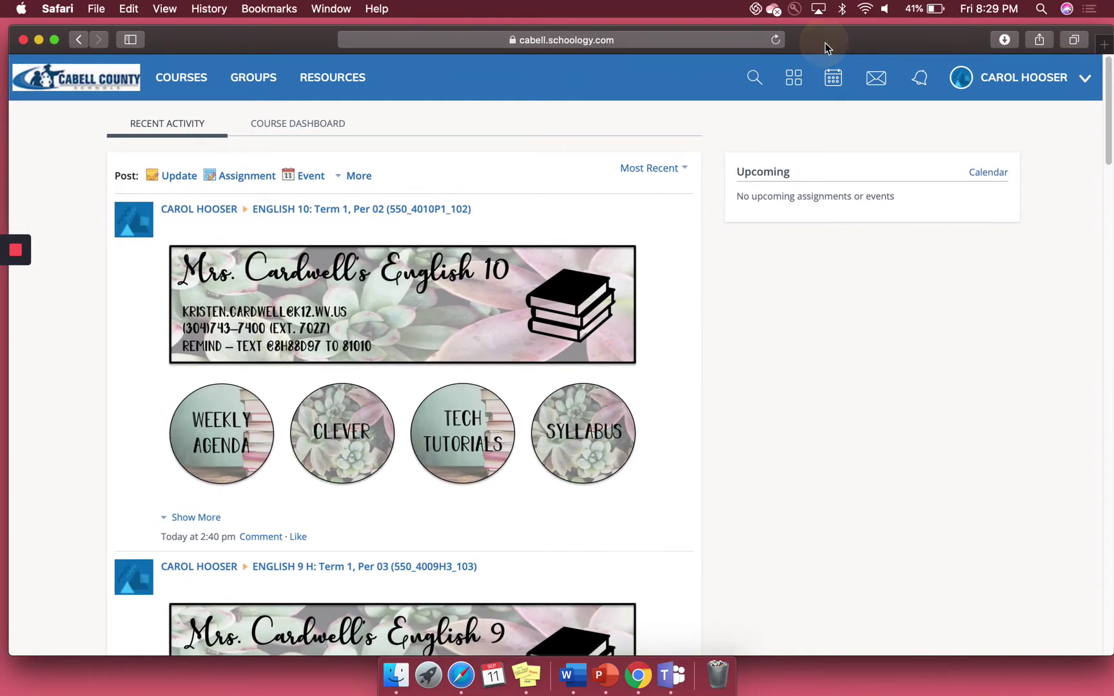
Open the Week 2 (9/14 - 9/18) folder in the ENGLISH 10: Term 1, Per 02 course.
click(187, 76)
click(430, 230)
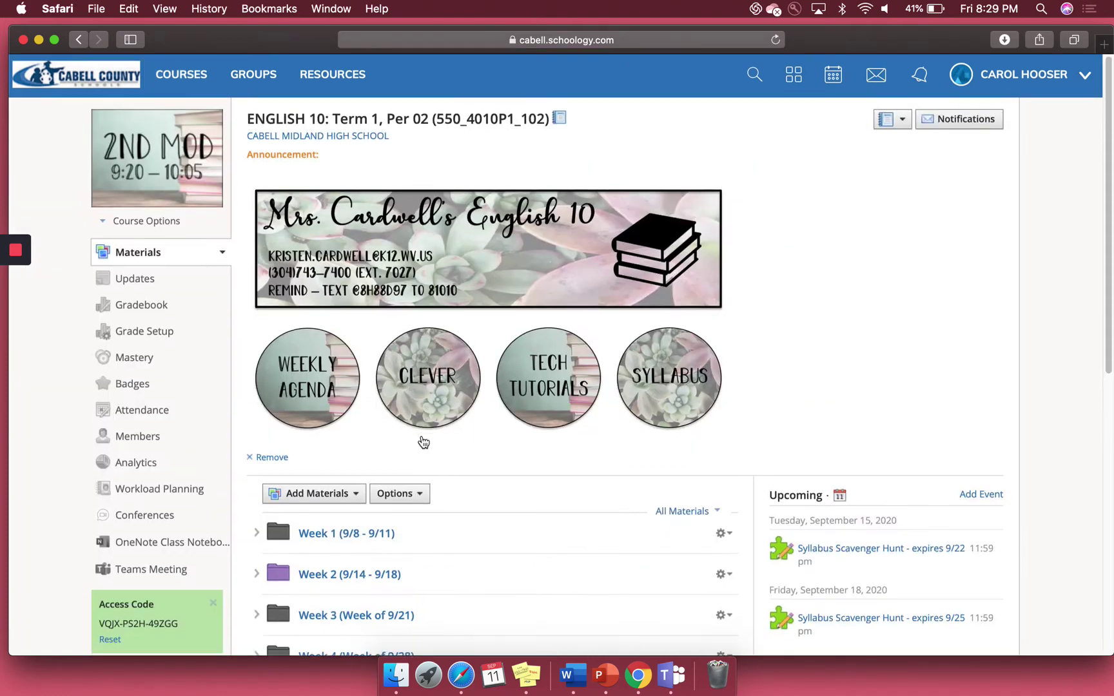
scroll(421, 443, down, 3)
click(341, 459)
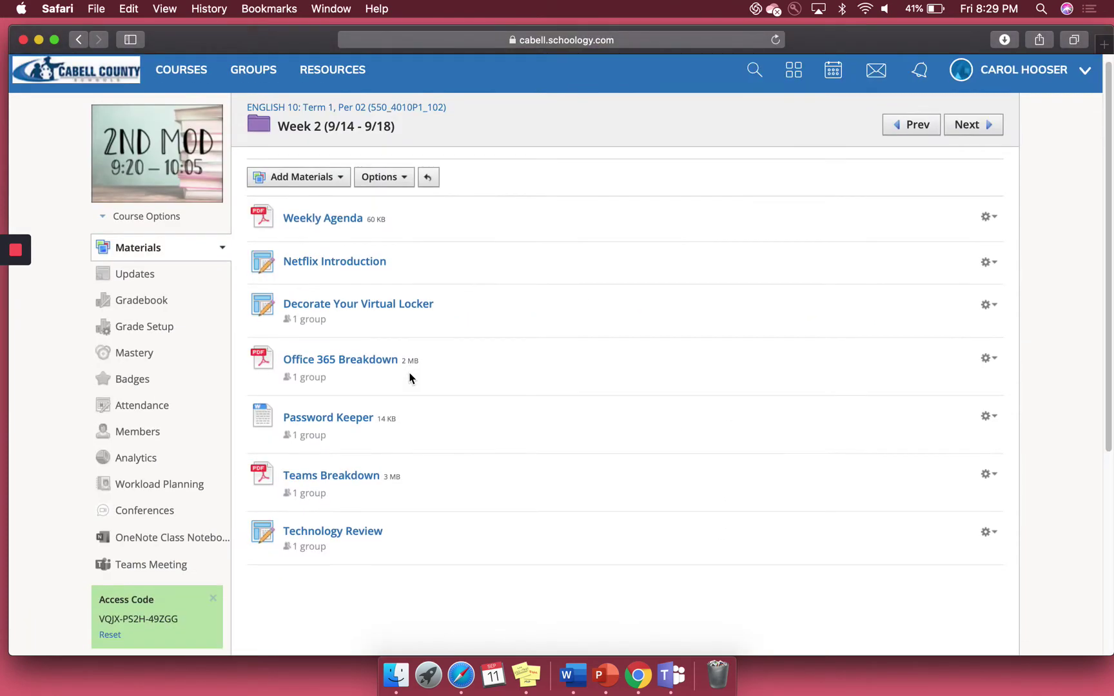
Open the Teams Breakdown material in the Week 2 folder and view its document preview.
scroll(409, 378, down, 1)
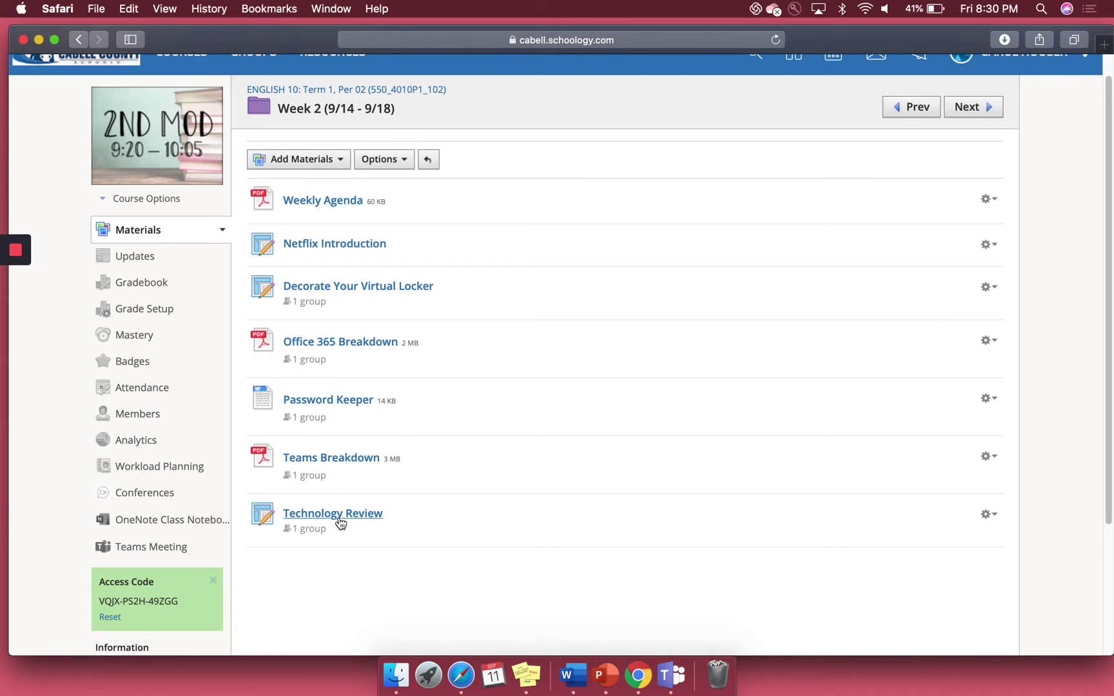
click(340, 465)
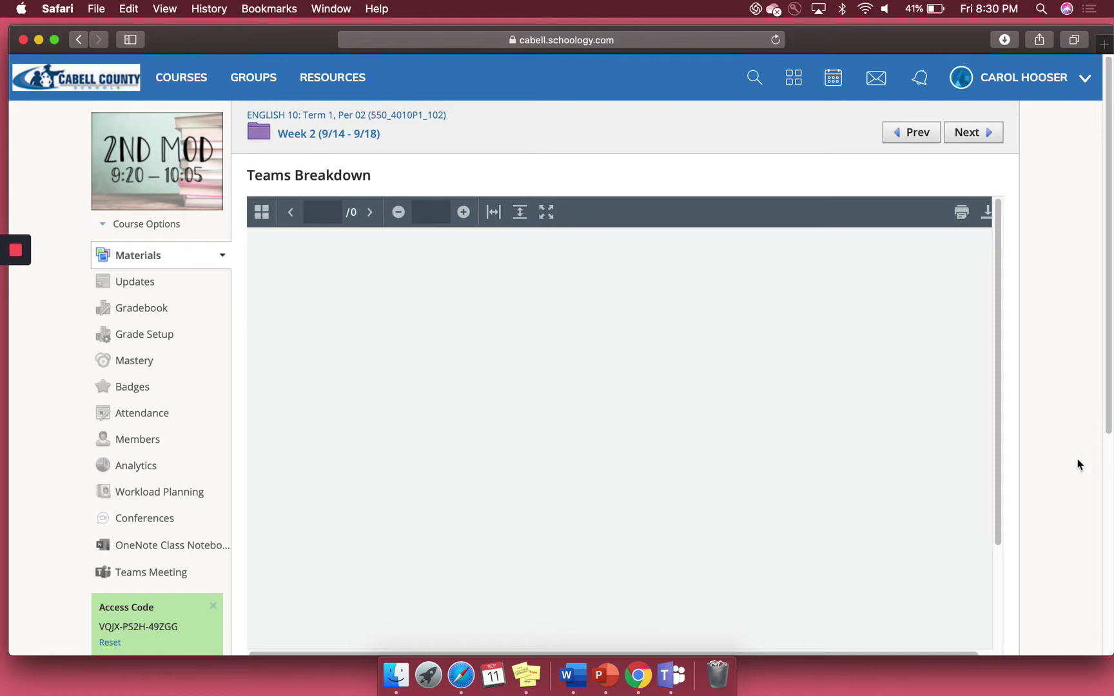
scroll(1071, 452, down, 2)
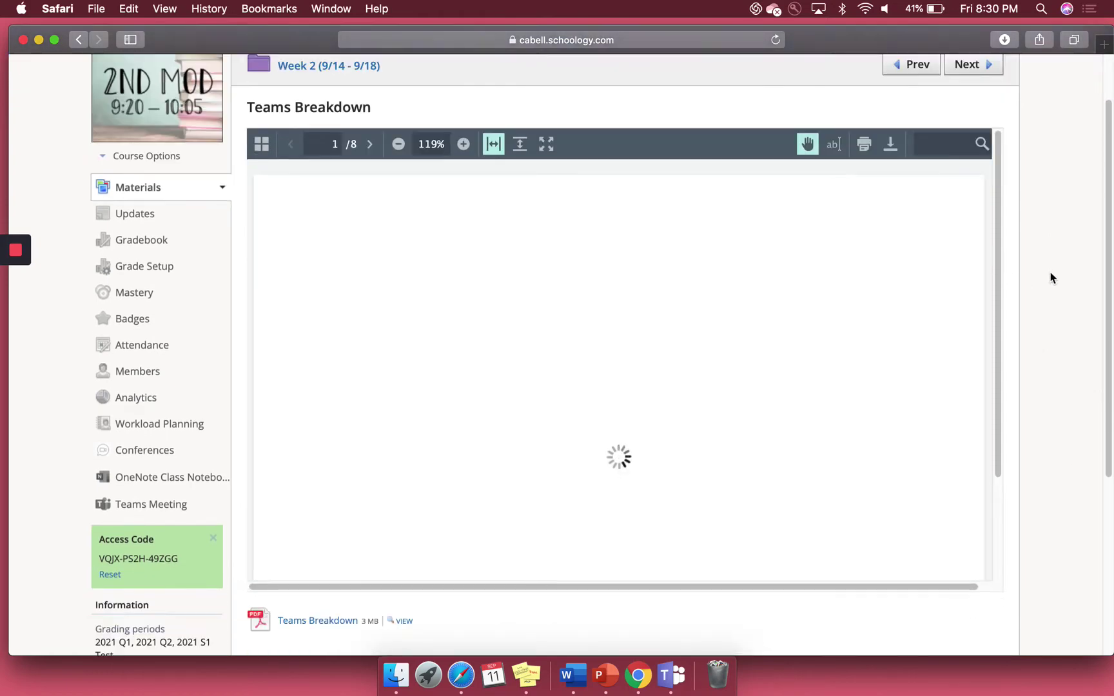
scroll(1051, 278, down, 1)
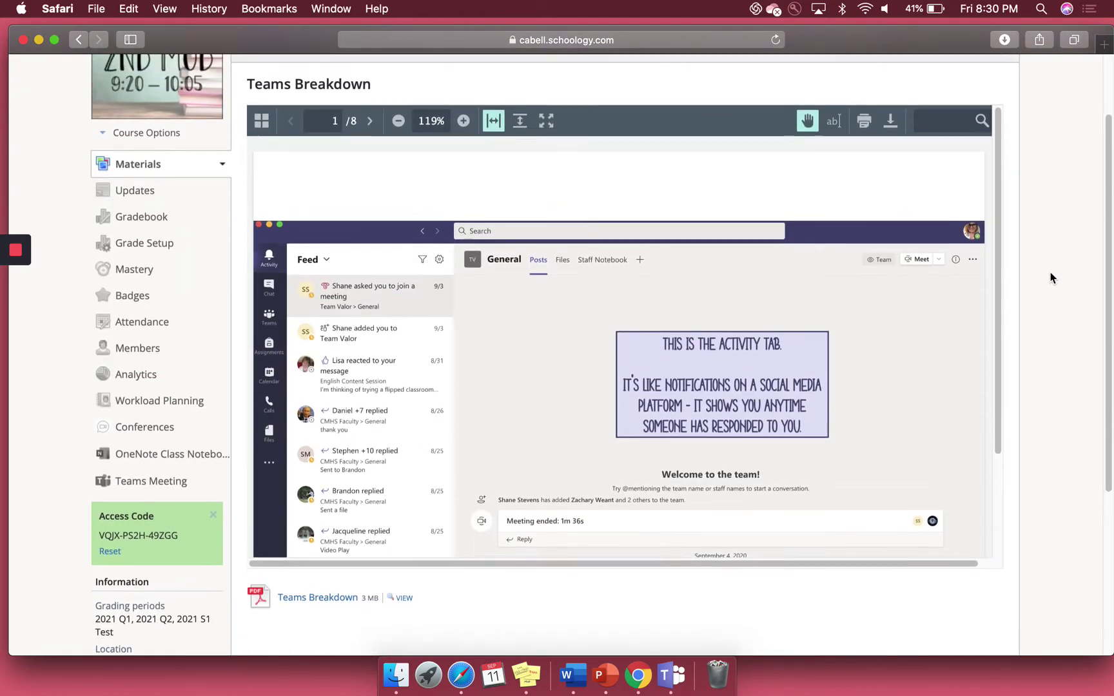
scroll(1051, 278, up, 1)
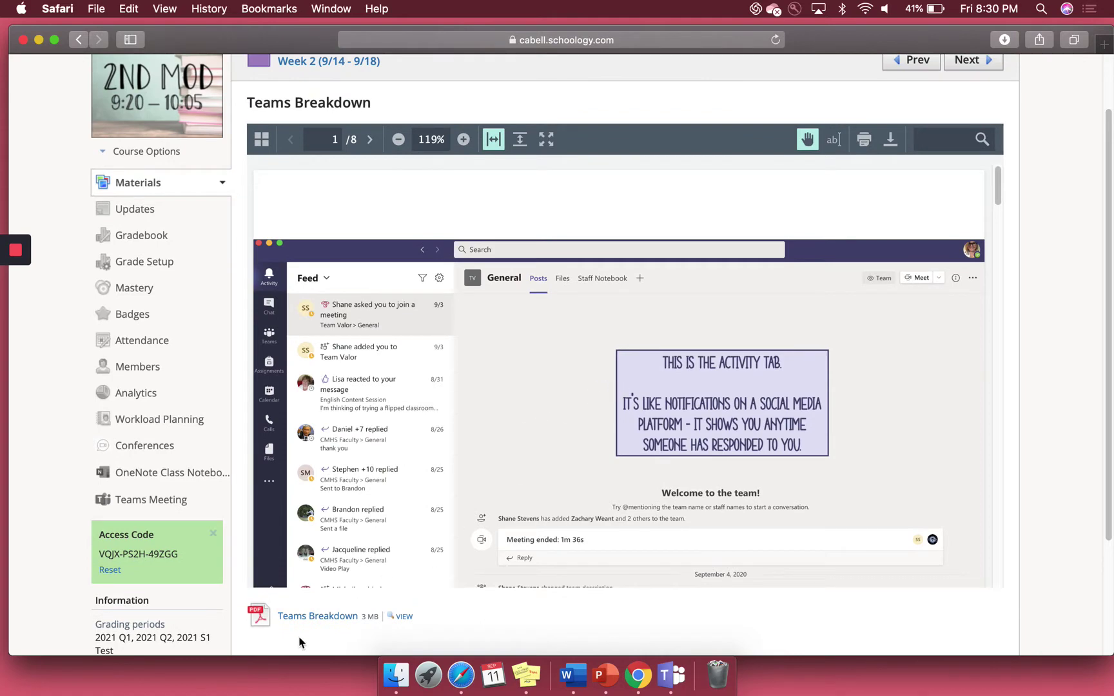
Download the Teams Breakdown PDF and move the browser window aside briefly to reveal the opened file.
click(893, 142)
click(1005, 39)
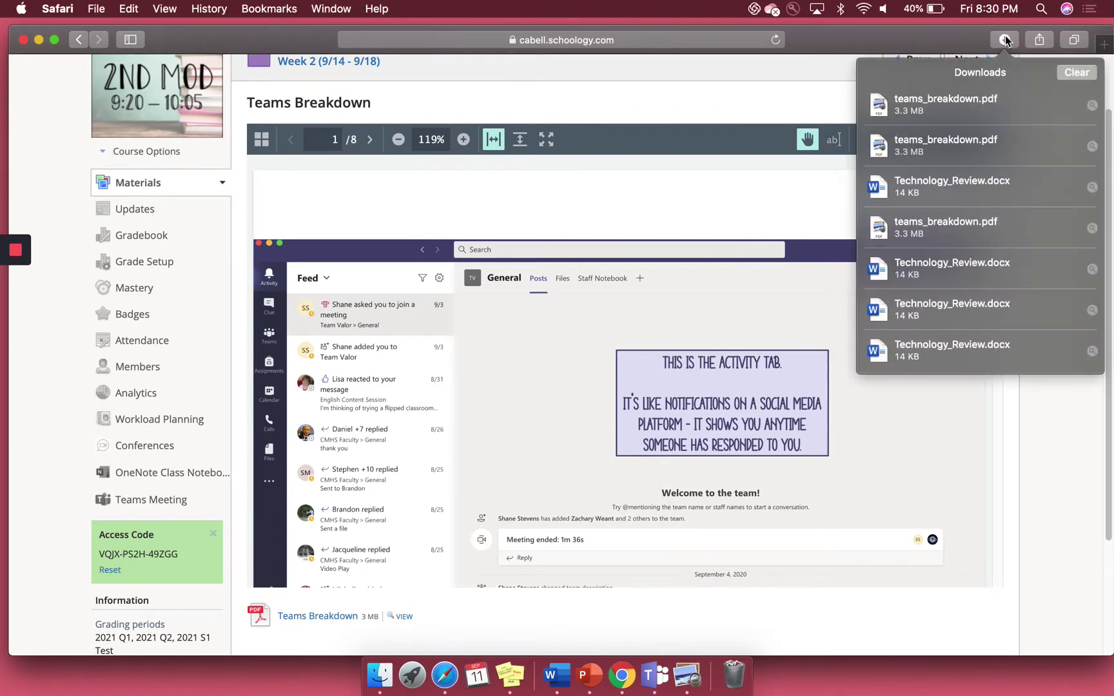
click(1004, 39)
drag(941, 50, 923, 170)
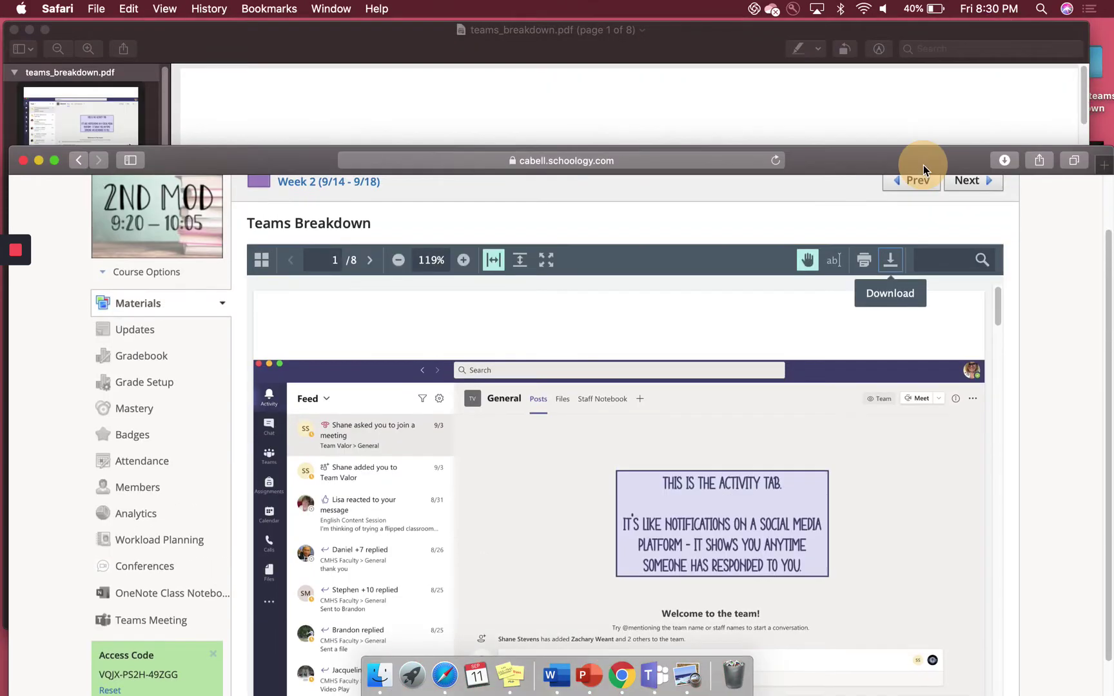
drag(304, 146, 291, 25)
Return to the Week 2 folder, open the Technology Review assignment and download its Technology Review.docx attachment.
scroll(290, 194, up, 4)
click(331, 144)
click(358, 550)
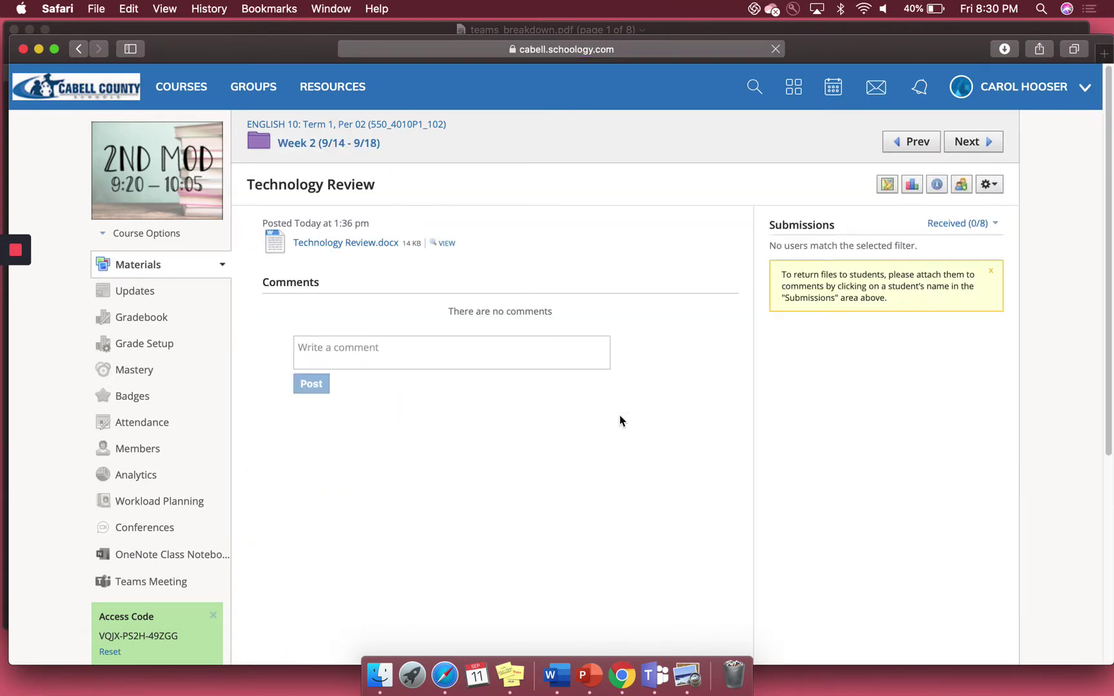
click(354, 242)
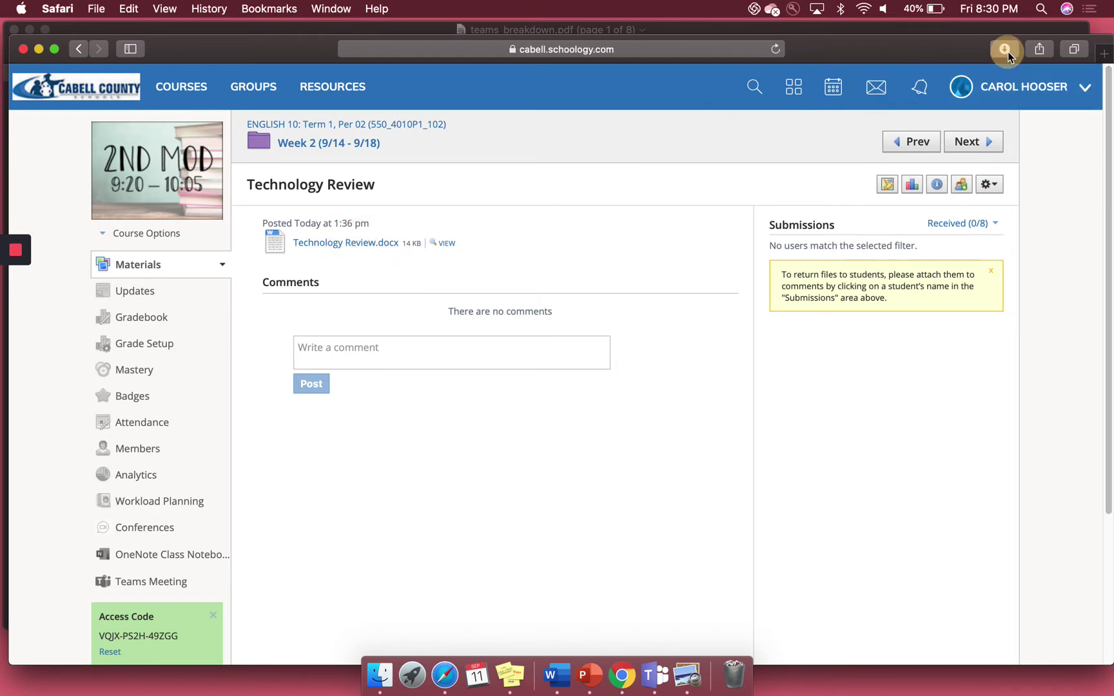
Open the downloaded Technology_Review.docx in Word and enter "asdfsd" as the answer below question 1.
click(1007, 54)
double_click(980, 110)
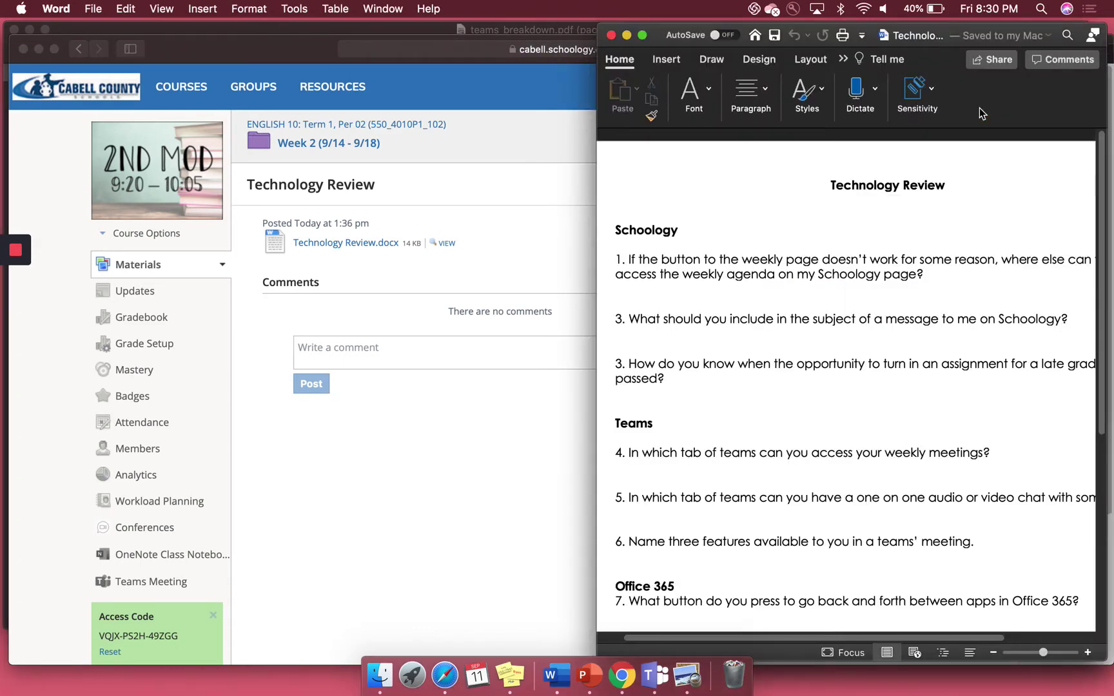
click(771, 308)
text(asdfsd)
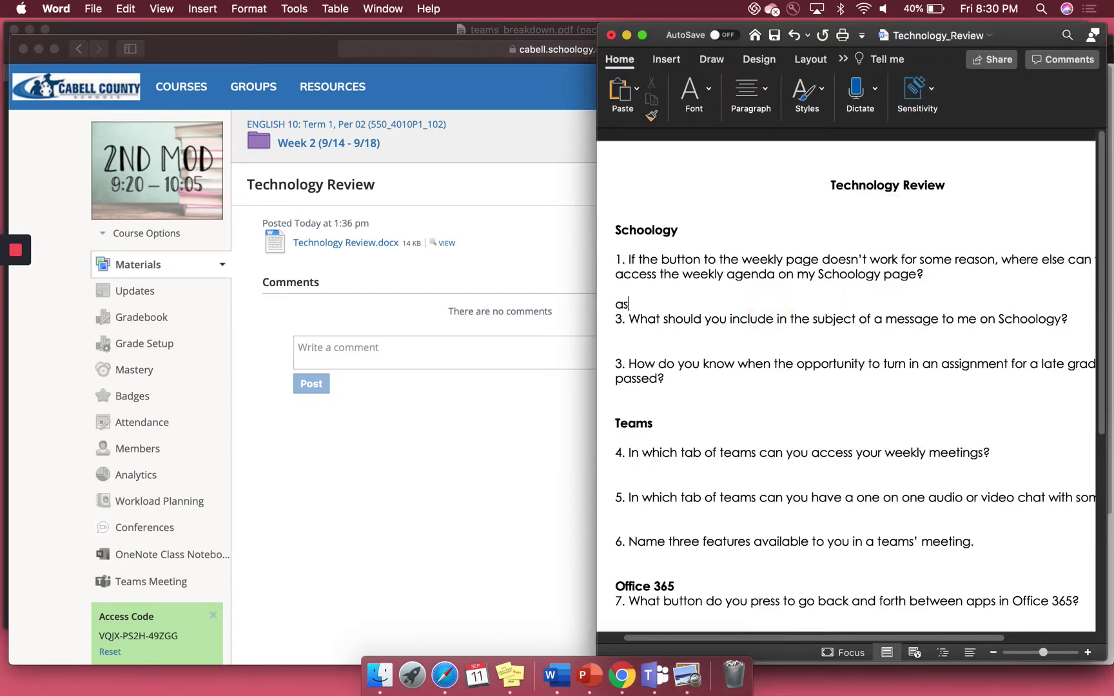
click(94, 9)
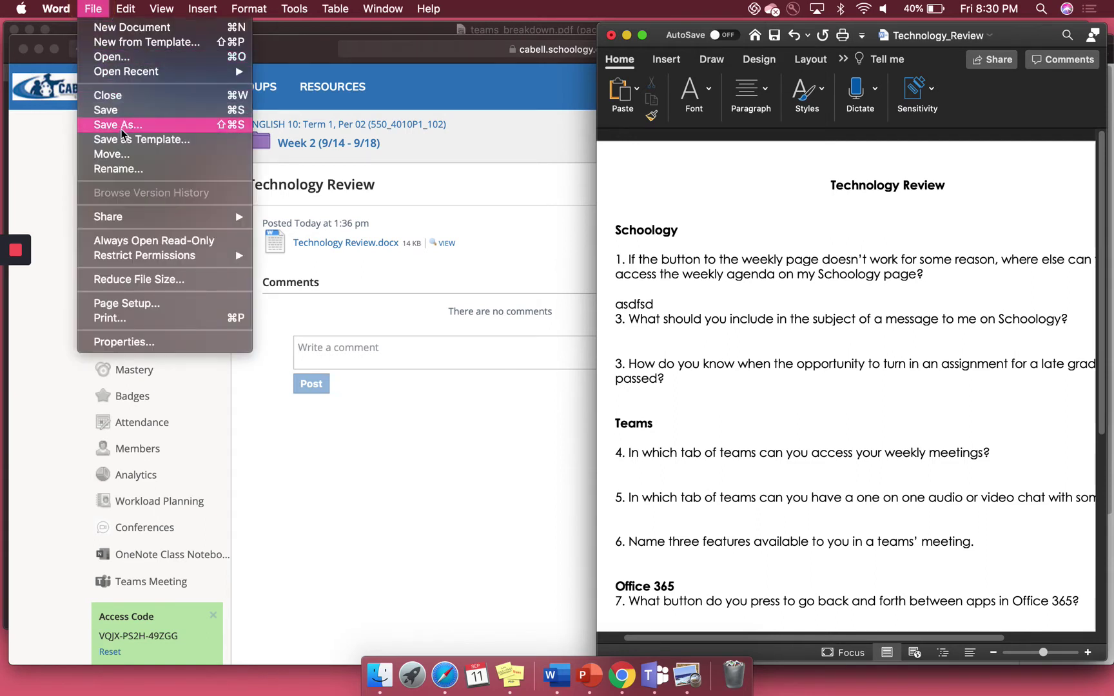
key(Escape)
click(427, 9)
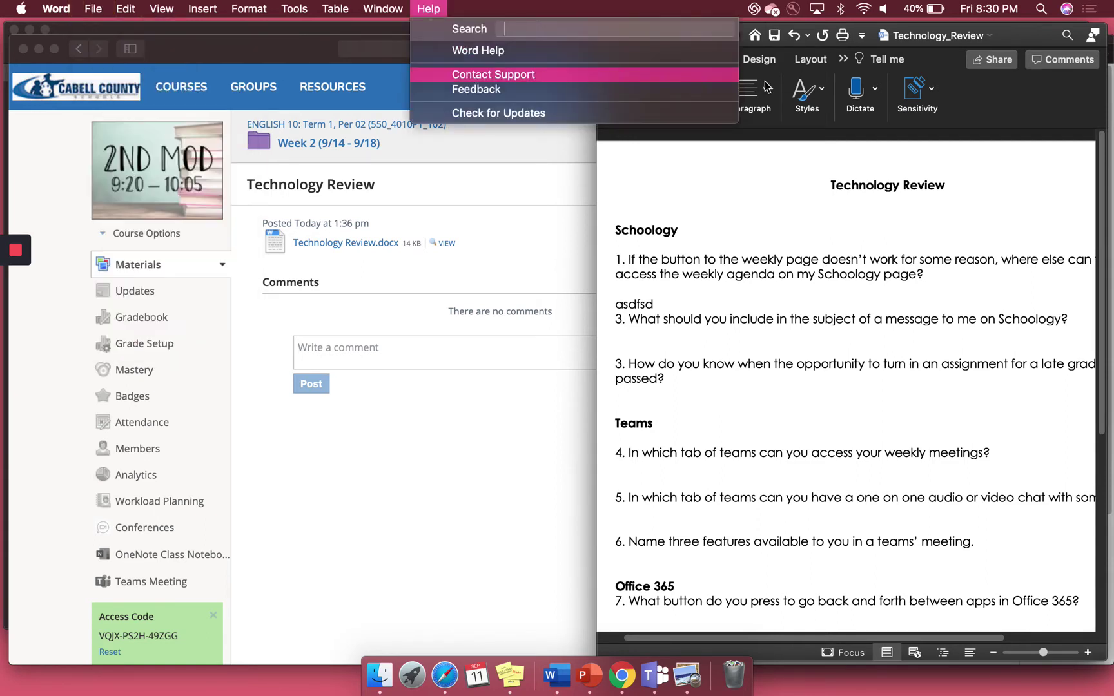
Switch to the Safari window, dismiss its downloads list and minimize the window.
click(315, 42)
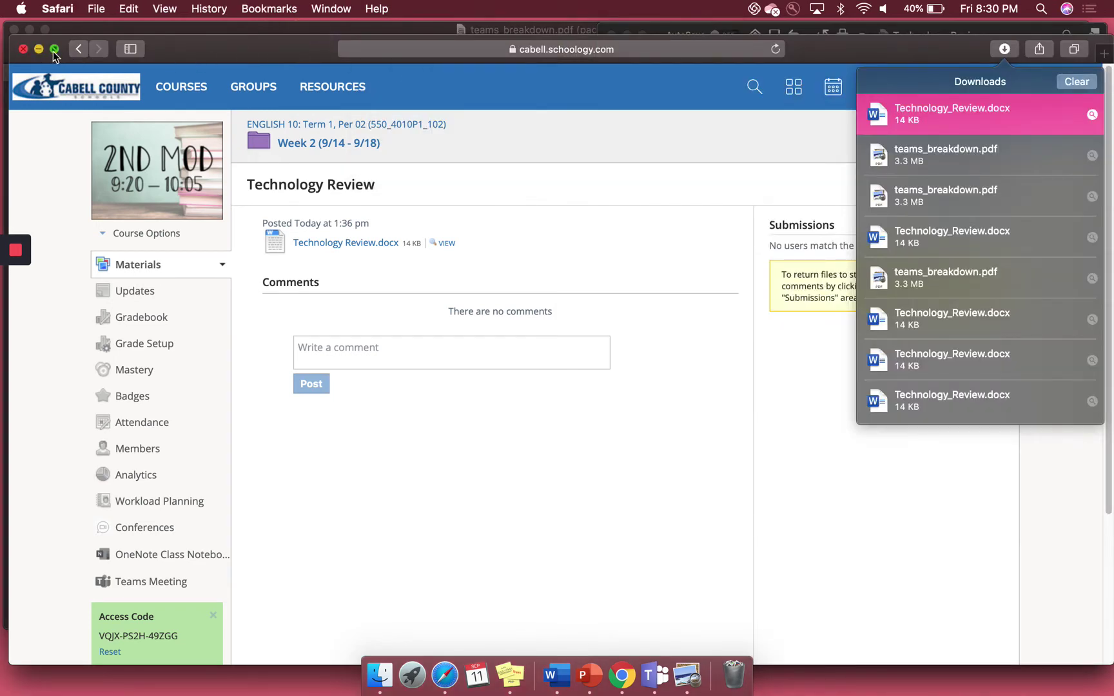
click(1001, 51)
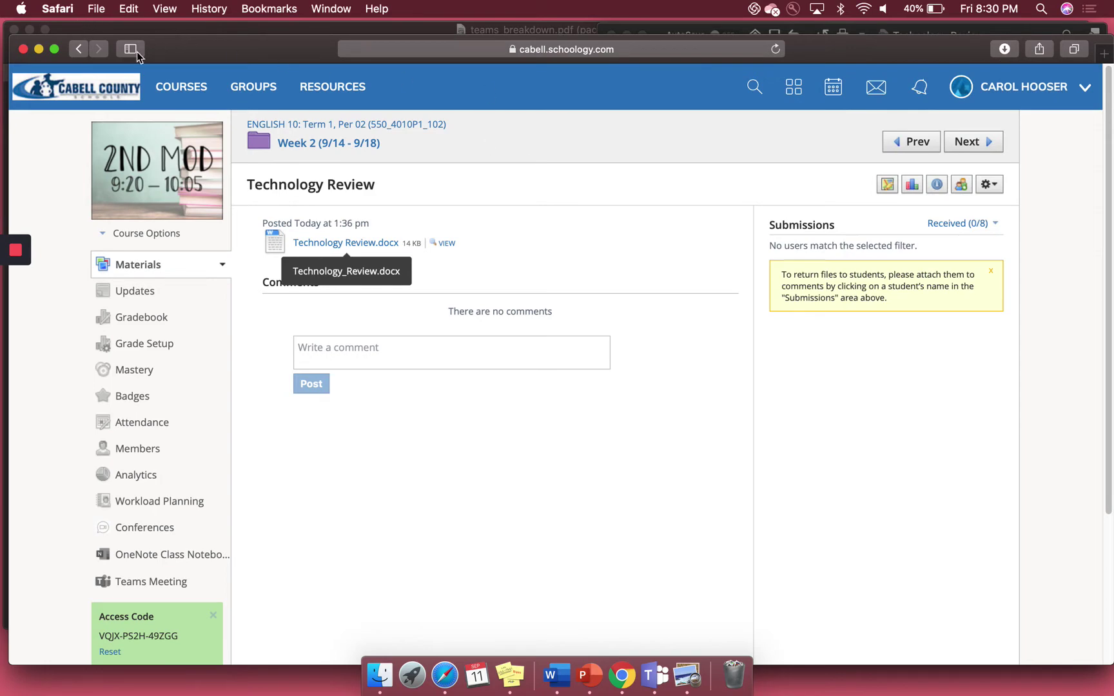
click(37, 51)
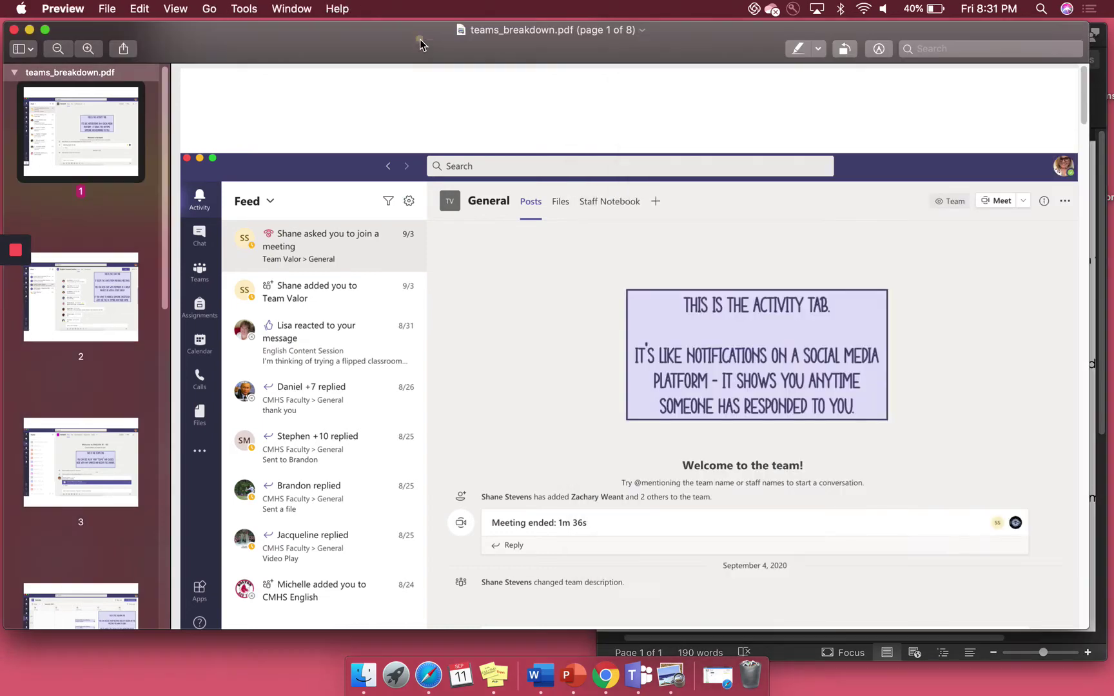
Tile the Technology_Review document to the right of the screen in Split View, with teams_breakdown.pdf filling the other half.
click(545, 48)
click(1101, 58)
click(1100, 59)
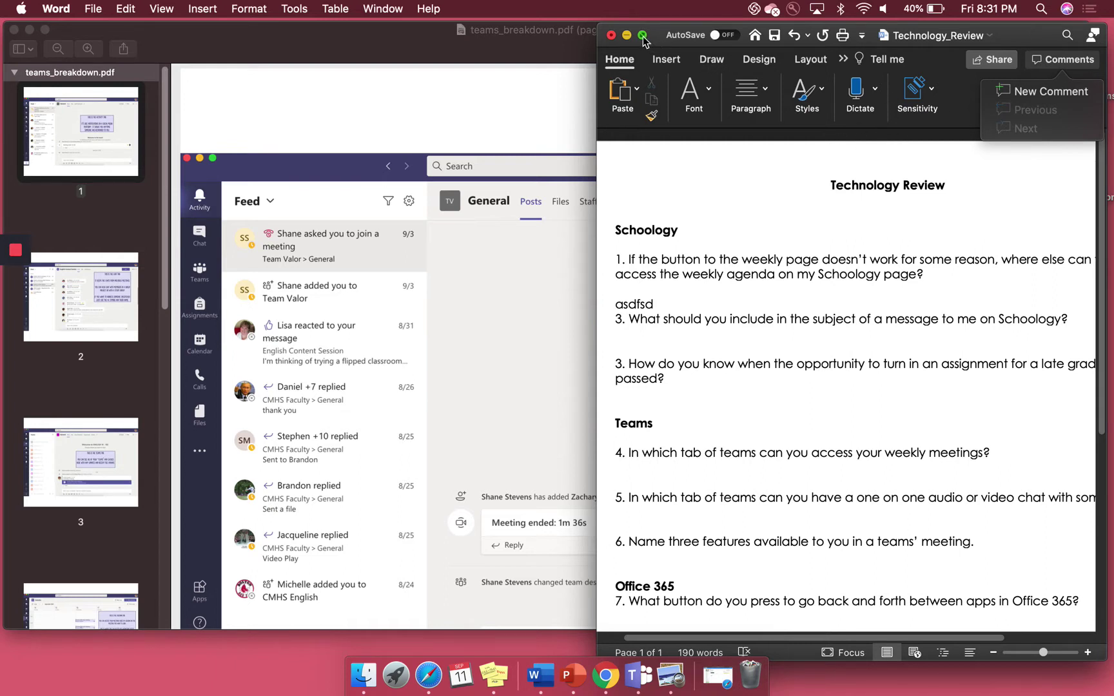
mouse_move(643, 37)
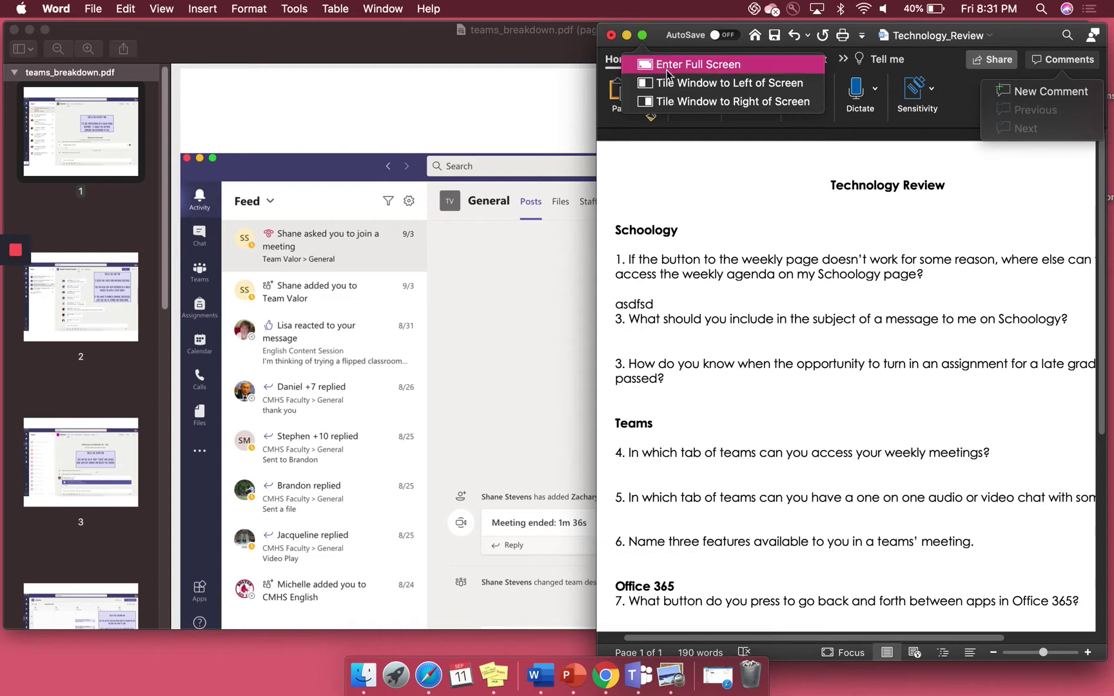
click(696, 102)
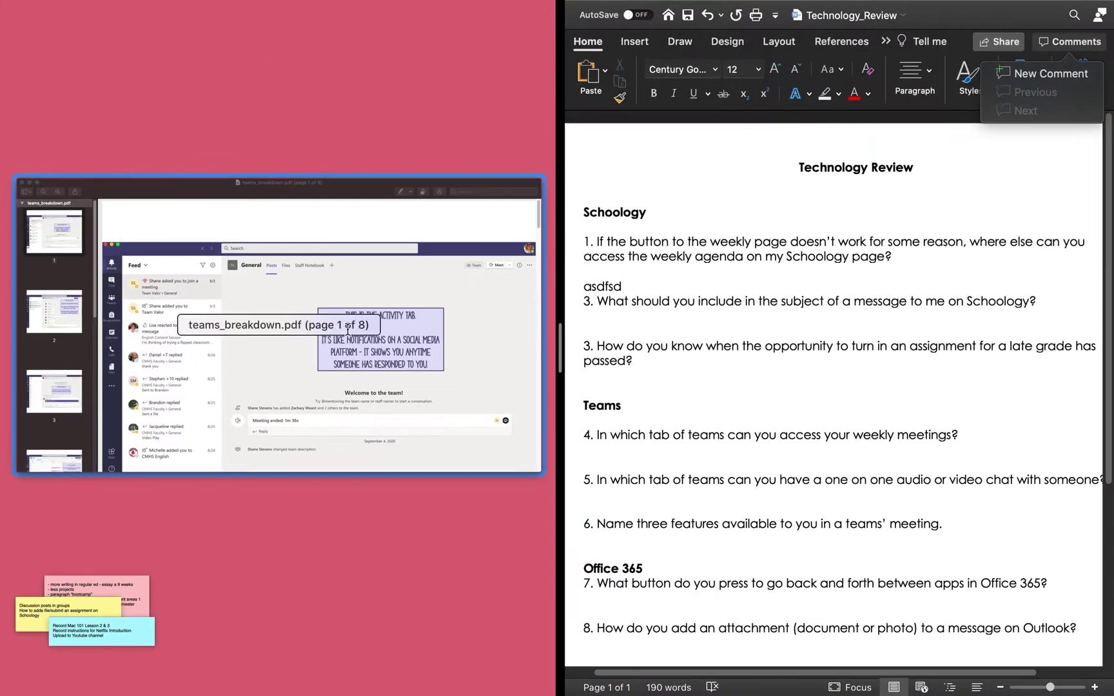
click(248, 238)
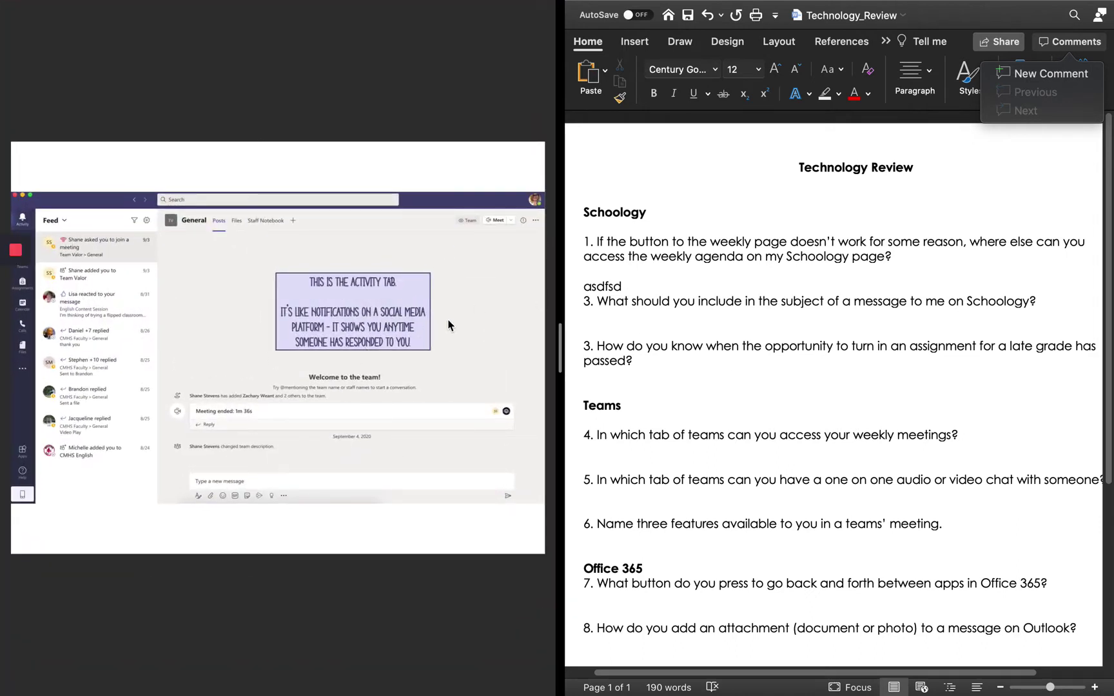
Exit Split View from teams_breakdown.pdf, go to its page 2 and zoom the page in and back out.
click(371, 286)
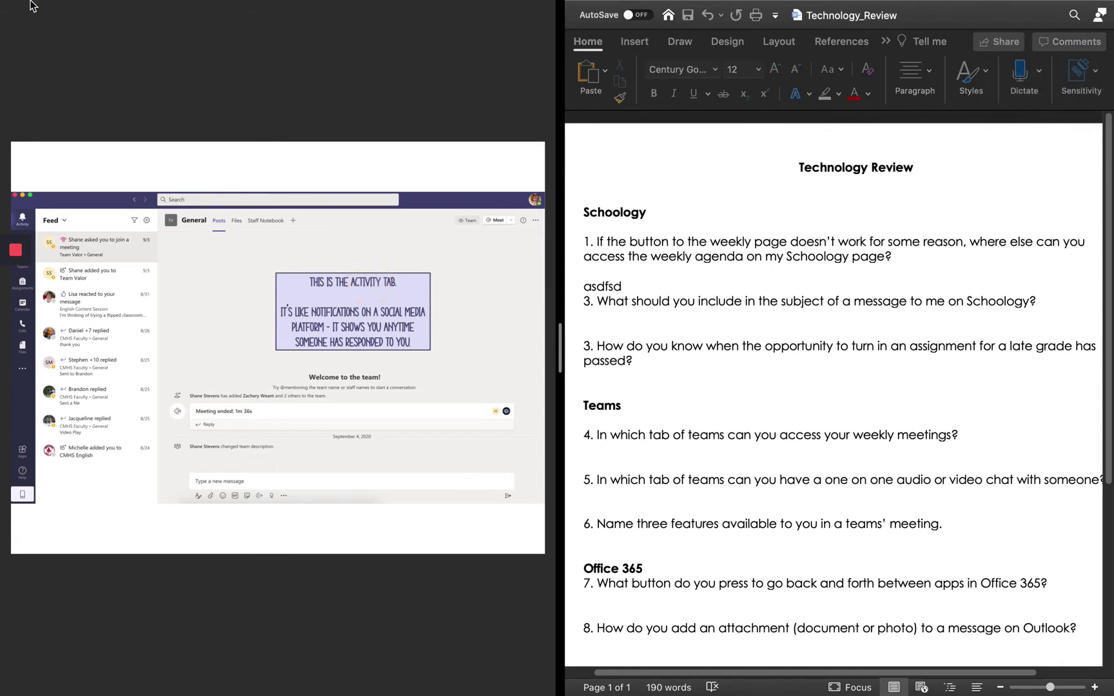
click(43, 29)
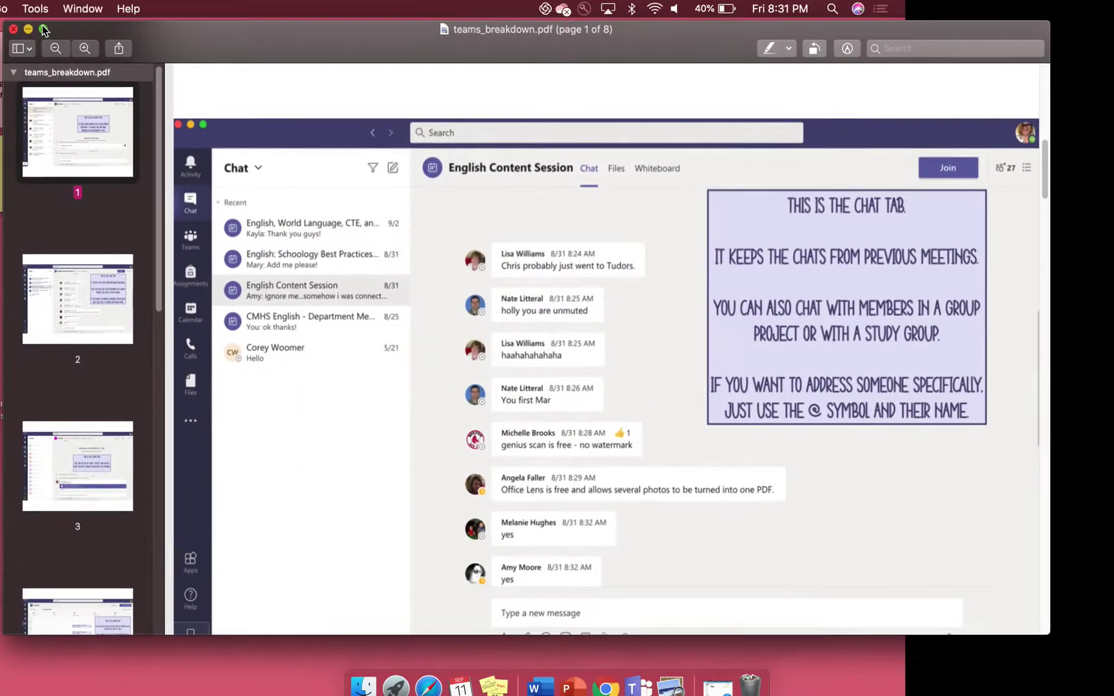
key(Down)
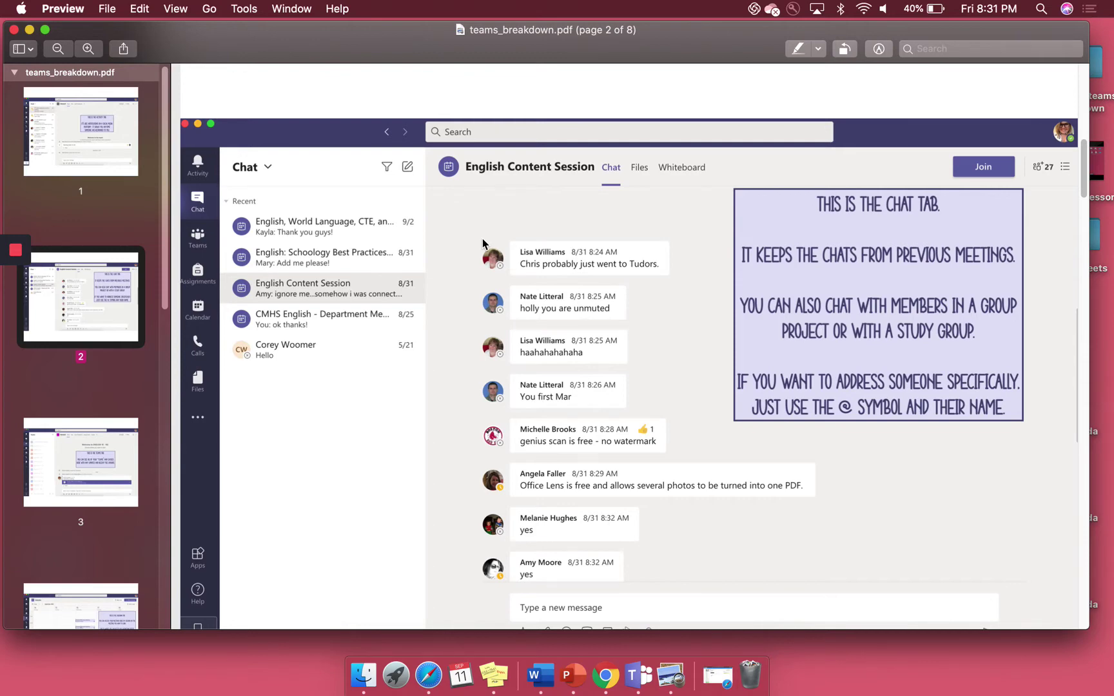
key(super+equal)
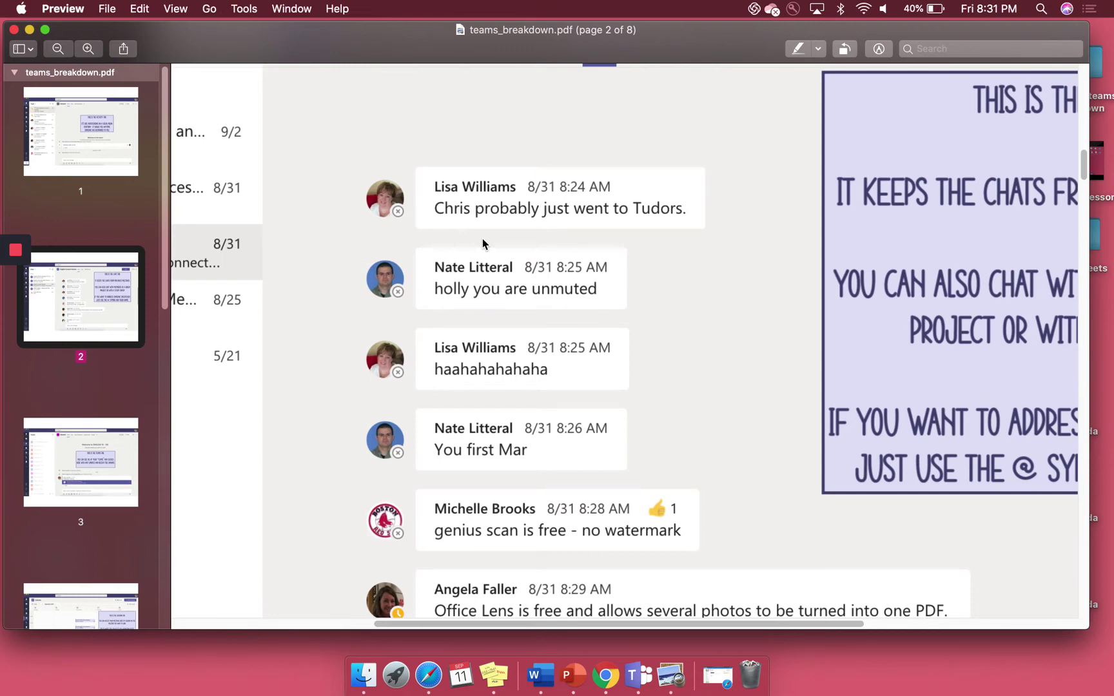
key(super+minus)
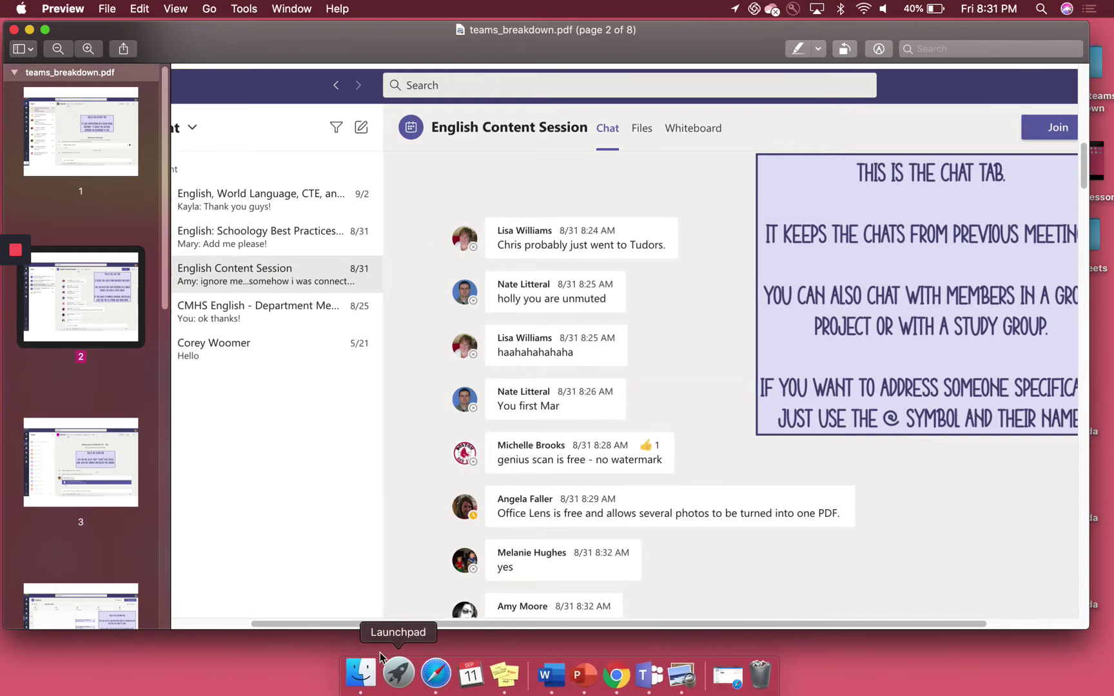
Restore and re-minimize the Schoology window, and show teams_breakdown.pdf in full screen.
click(422, 673)
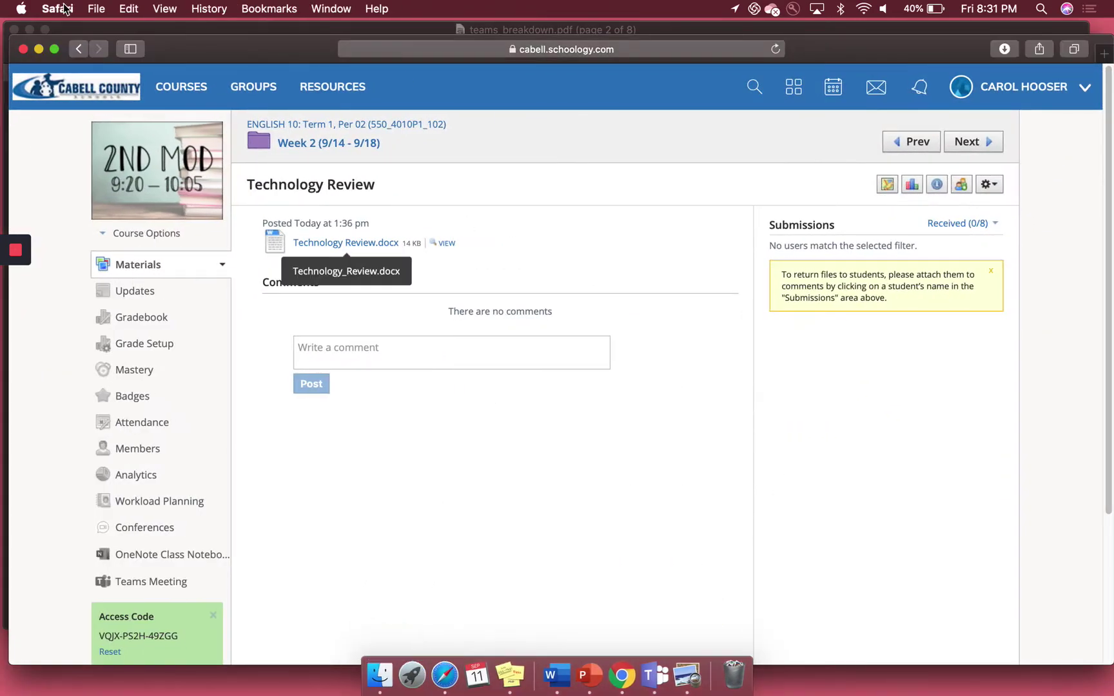
click(39, 49)
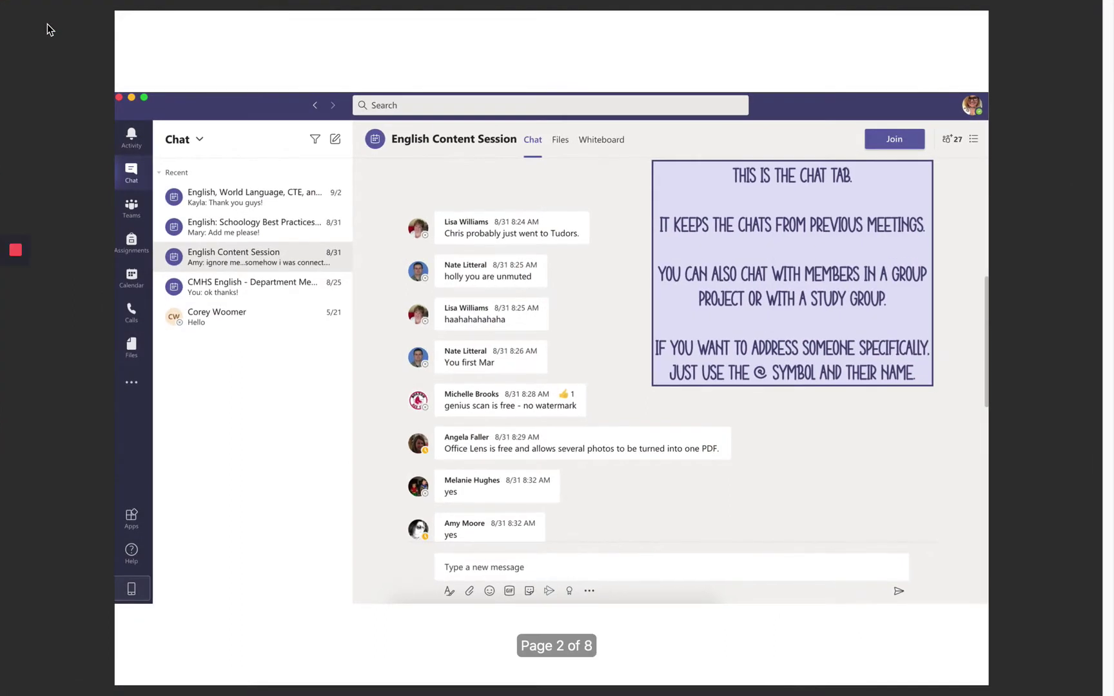
Exit full screen for teams_breakdown.pdf.
mouse_move(104, 3)
mouse_move(40, 29)
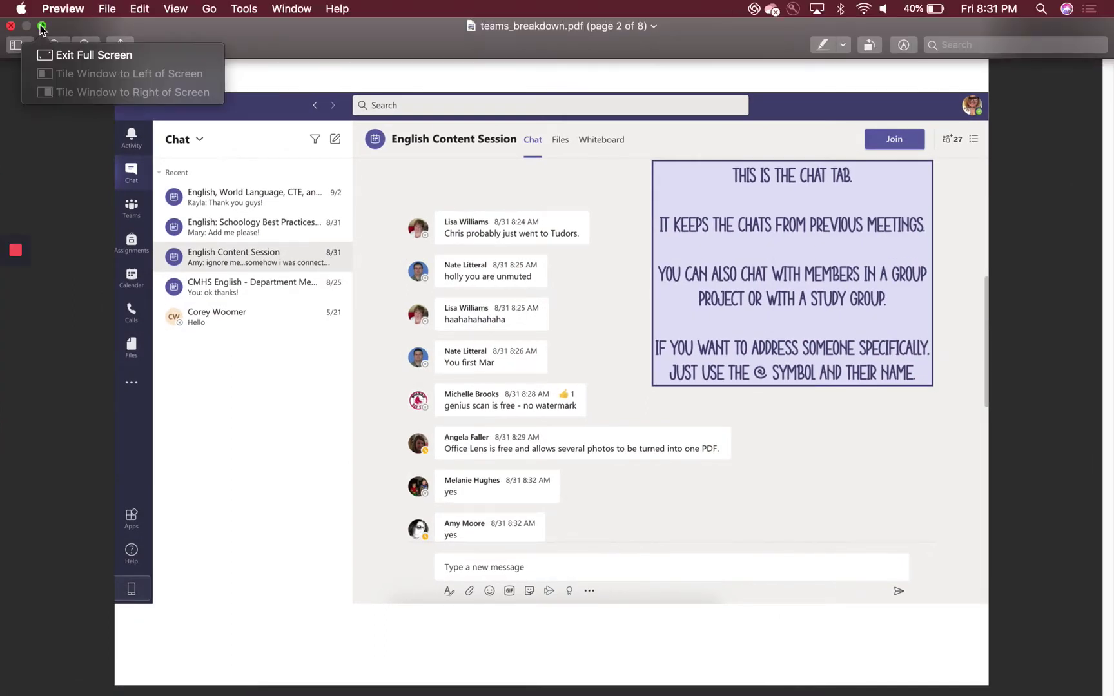
click(53, 50)
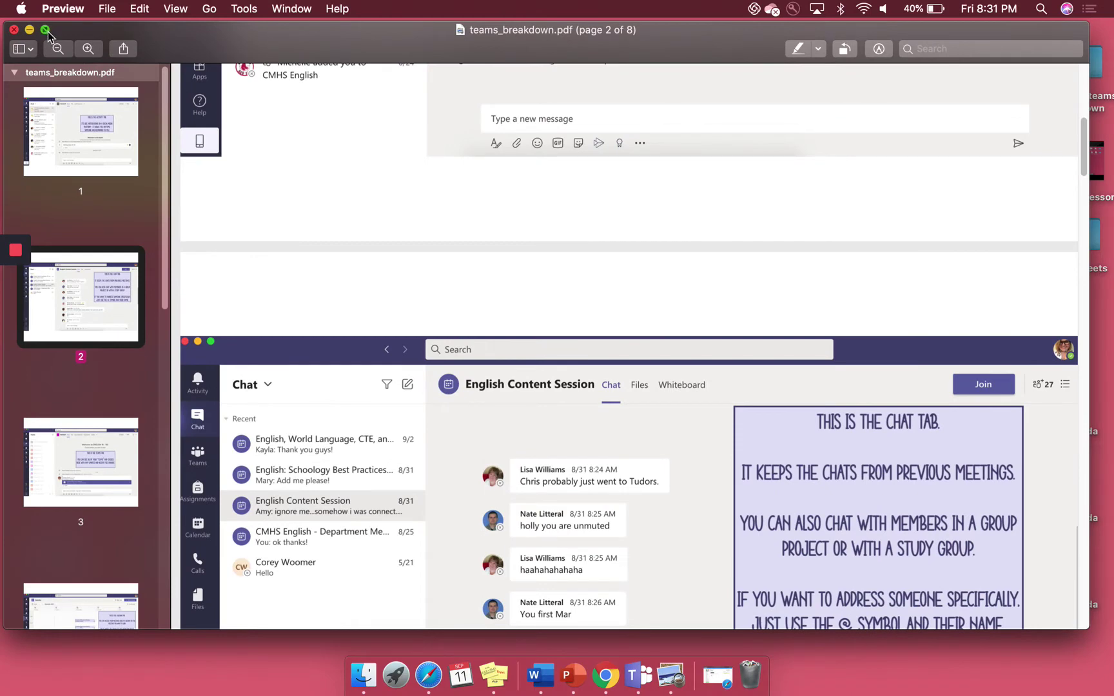
Try to tile teams_breakdown.pdf to the left of the screen in Split View, and minimize its window after leaving it.
mouse_move(47, 33)
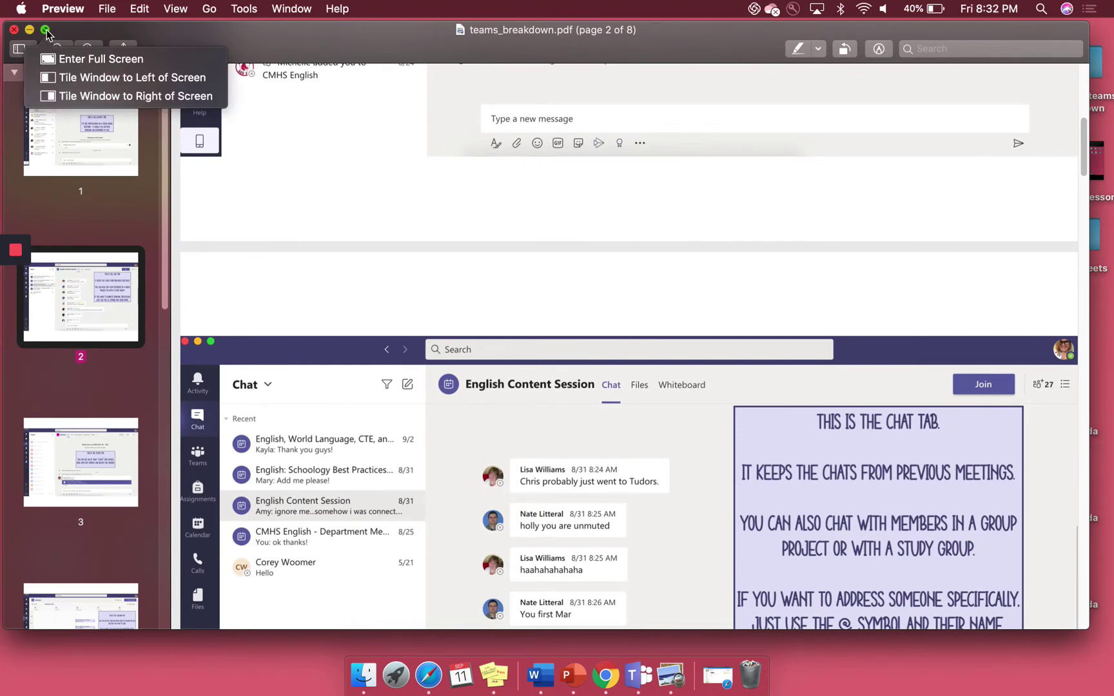
click(77, 80)
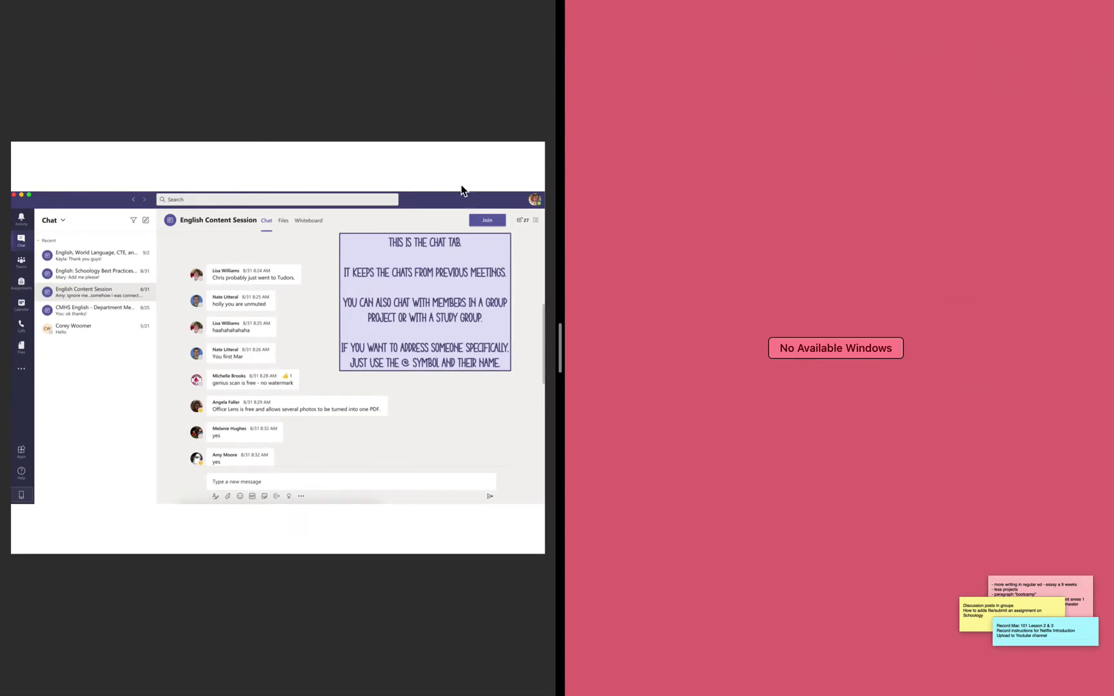
click(374, 249)
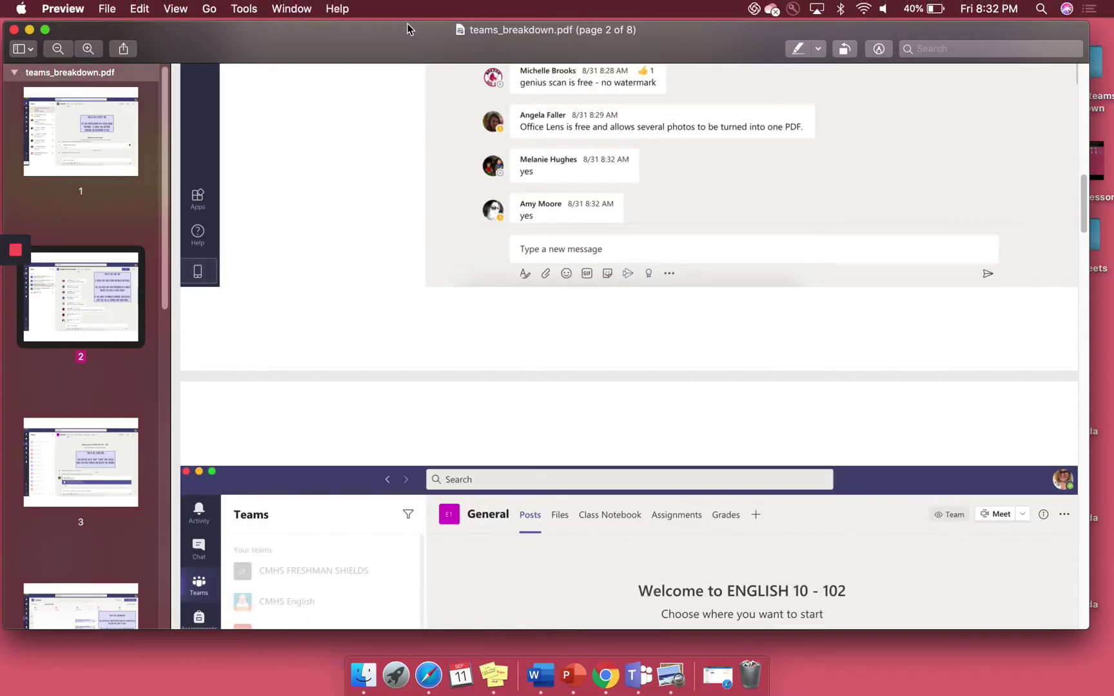
click(30, 29)
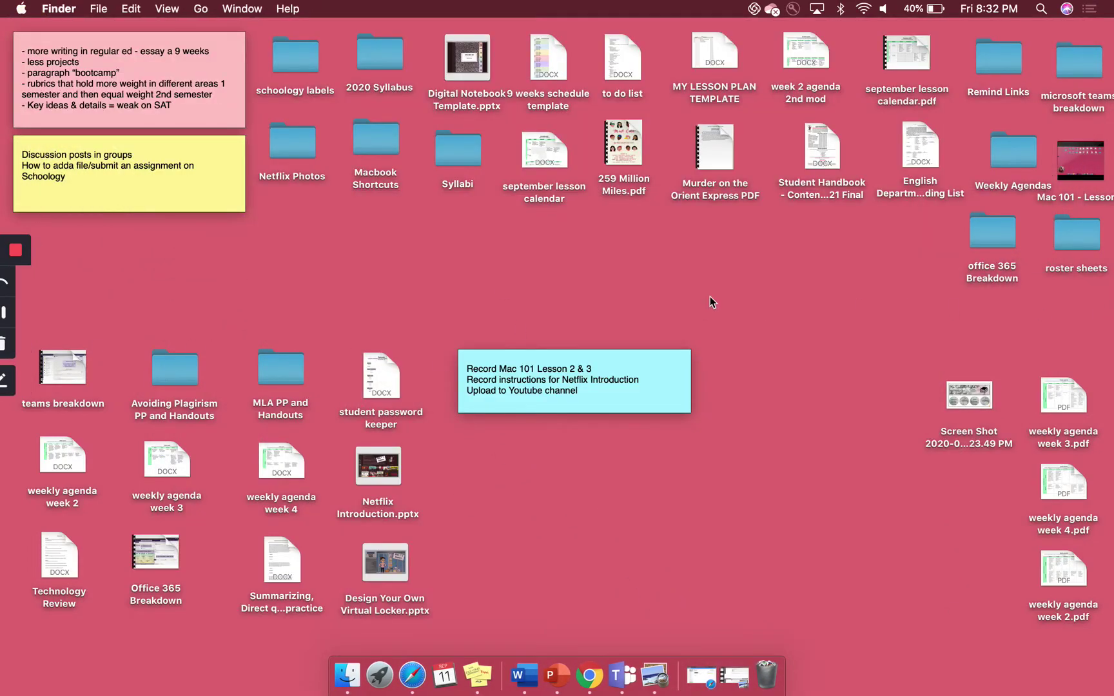
Restore the Schoology window, download Technology Review.docx and open the newest copy from the downloads list.
key(Right)
key(Right)
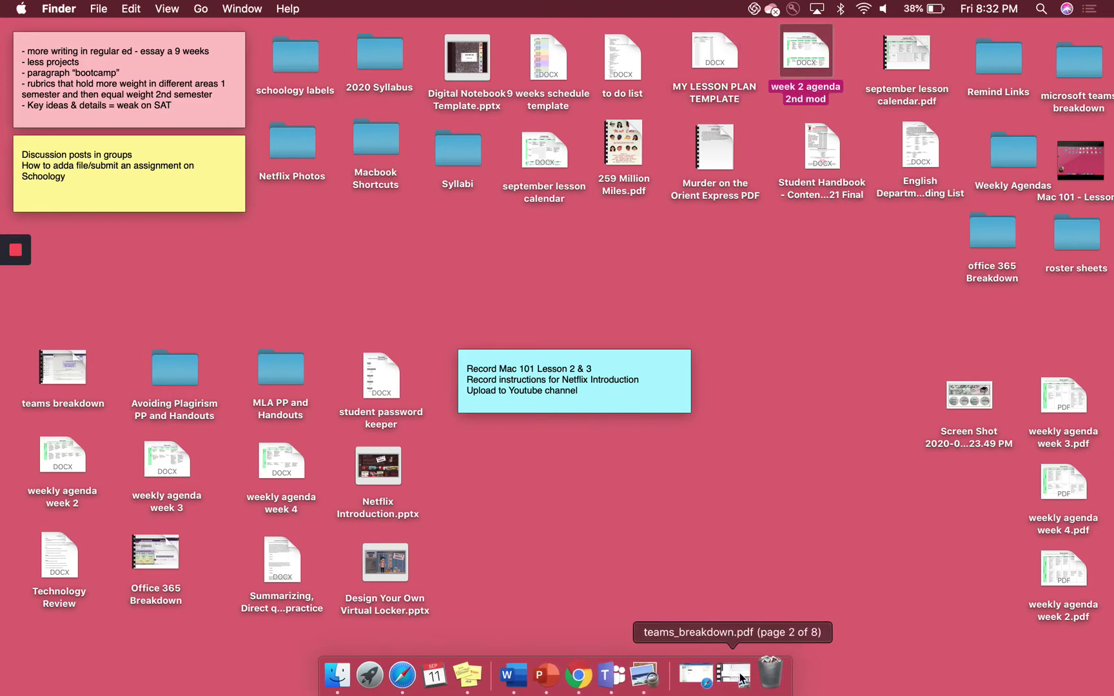
click(696, 675)
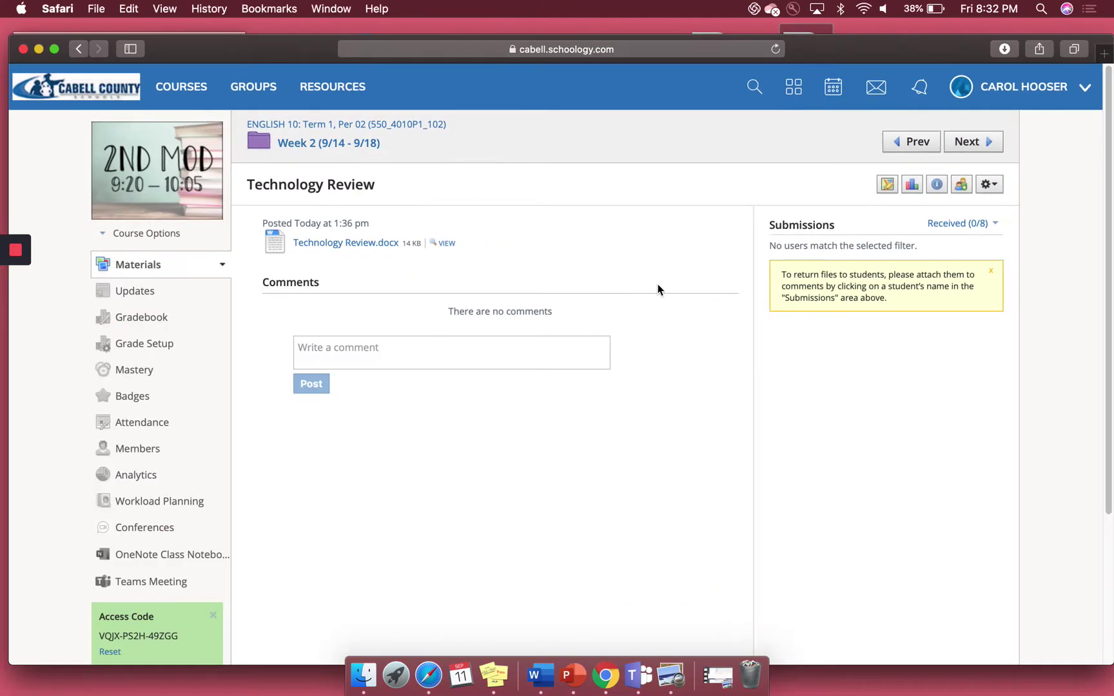
click(371, 245)
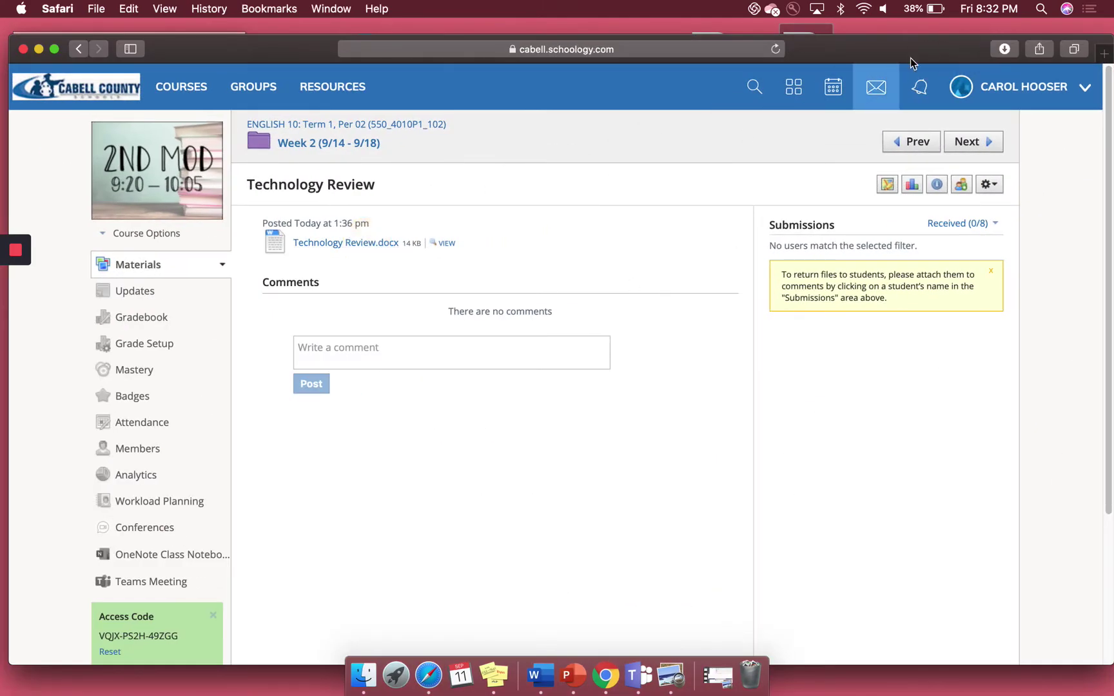
click(1009, 50)
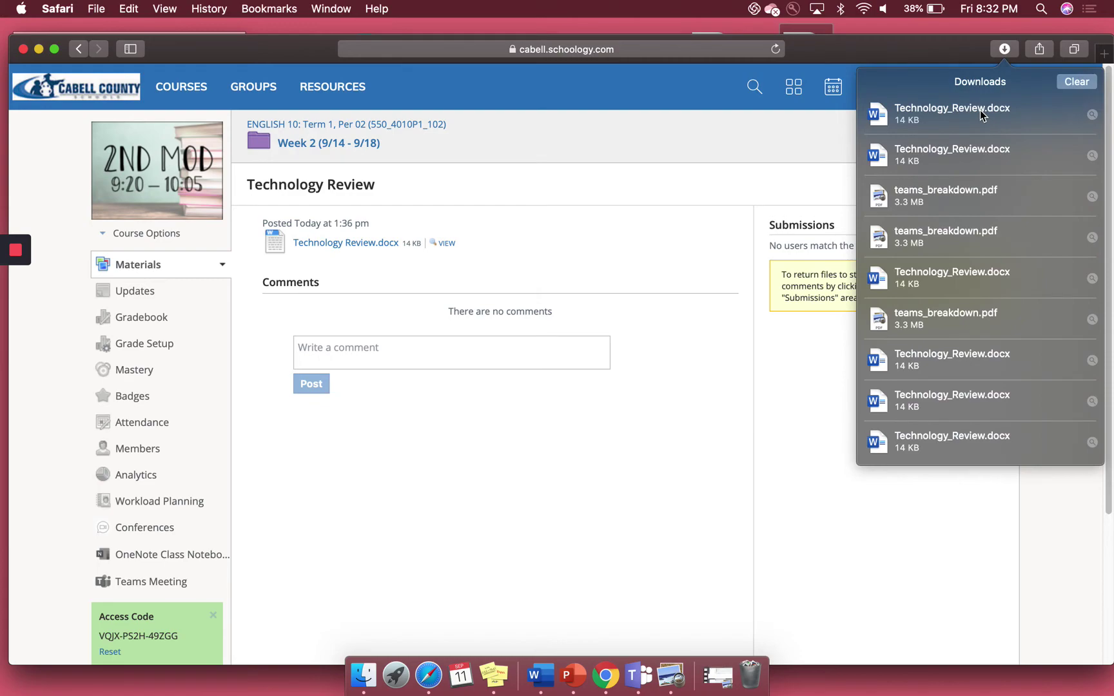
double_click(980, 111)
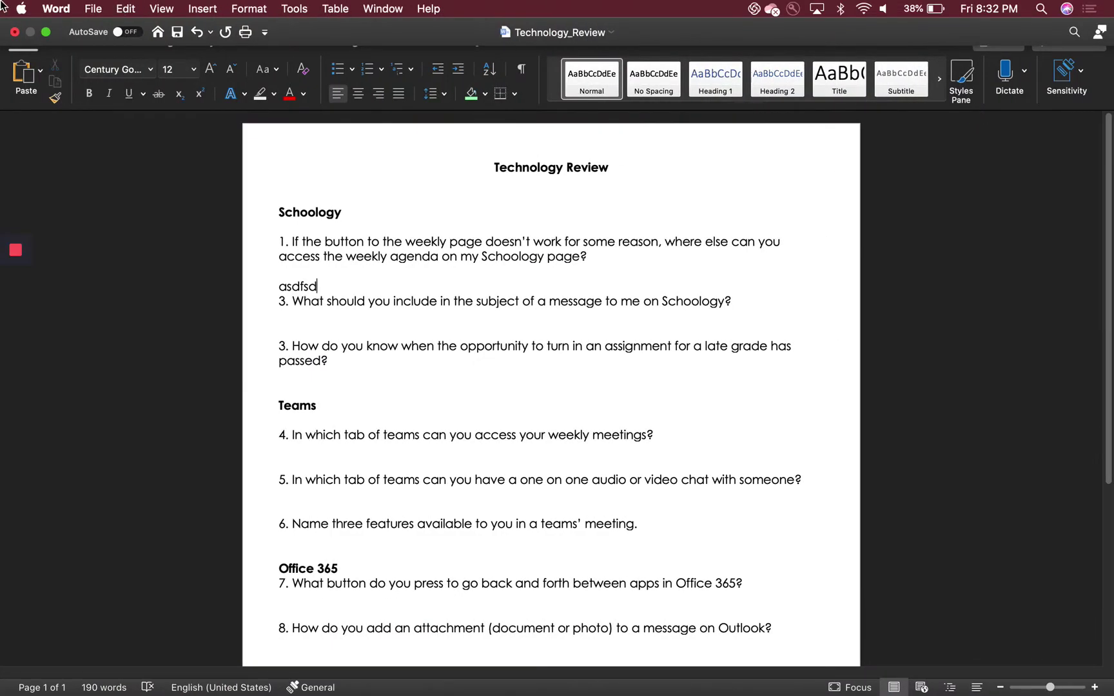
Exit full screen for the Technology_Review document and minimize the Schoology window behind it.
click(46, 31)
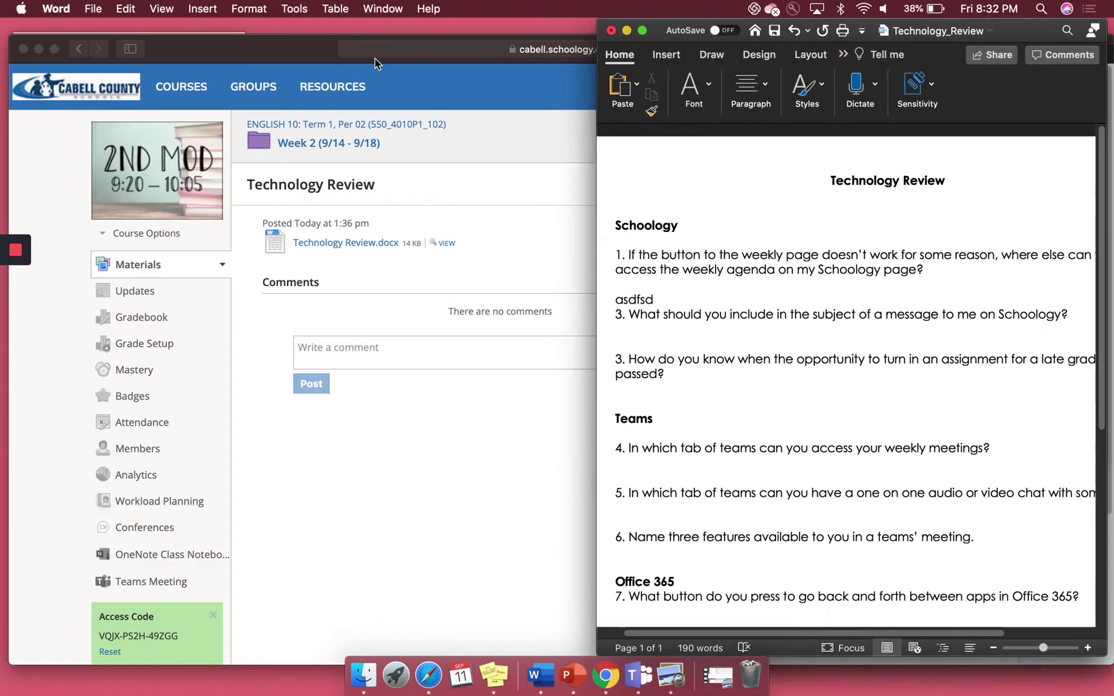
click(38, 49)
Try to tile the Technology_Review document to the right of the screen, and return it to a normal window.
mouse_move(643, 31)
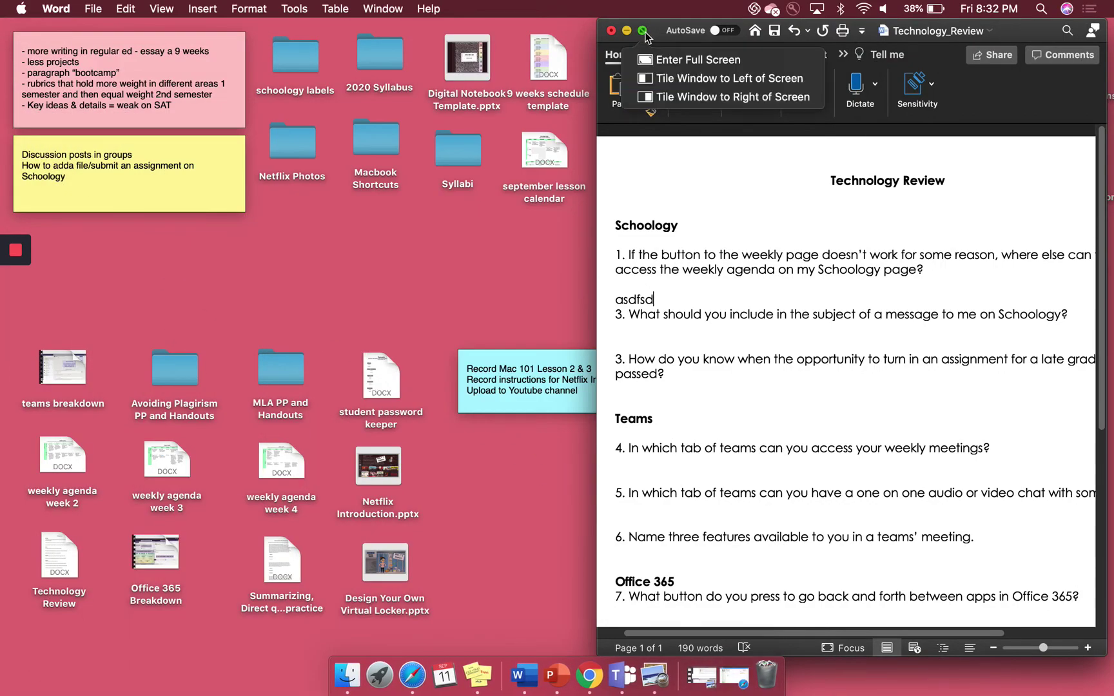
click(675, 97)
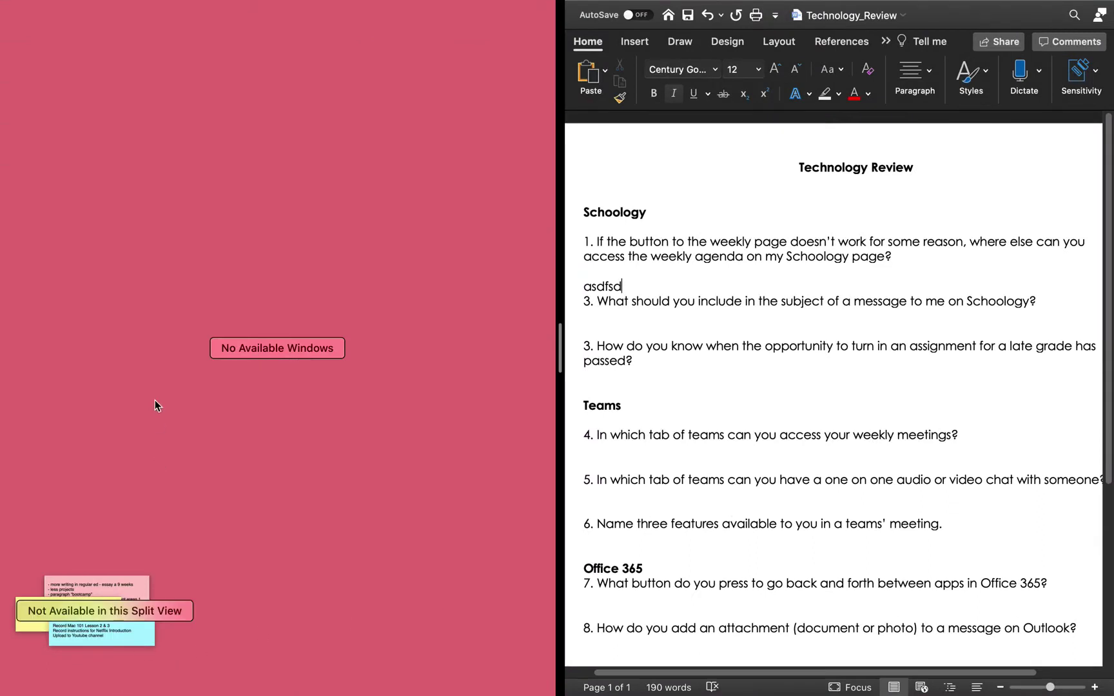
key(ctrl+super+f)
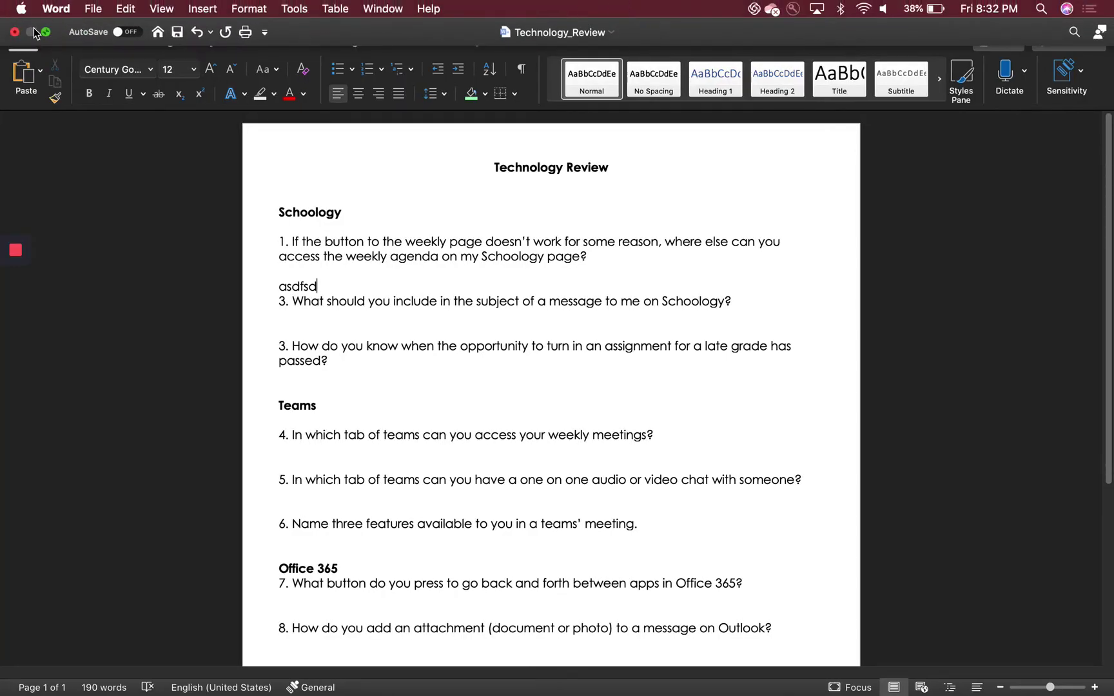
mouse_move(47, 34)
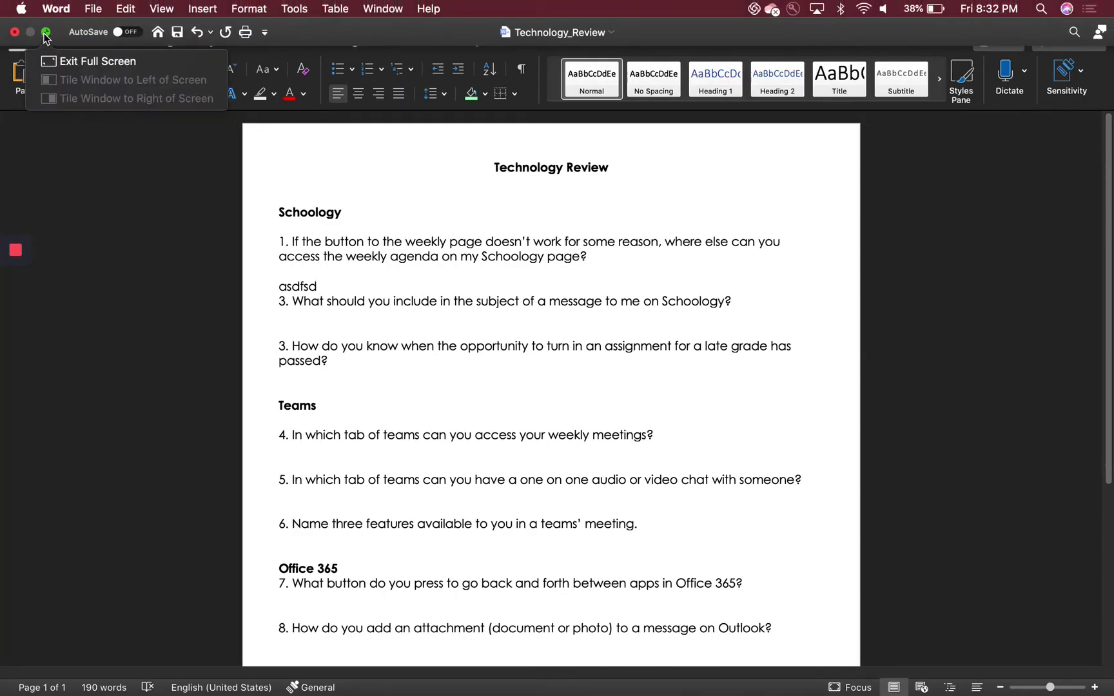
click(92, 61)
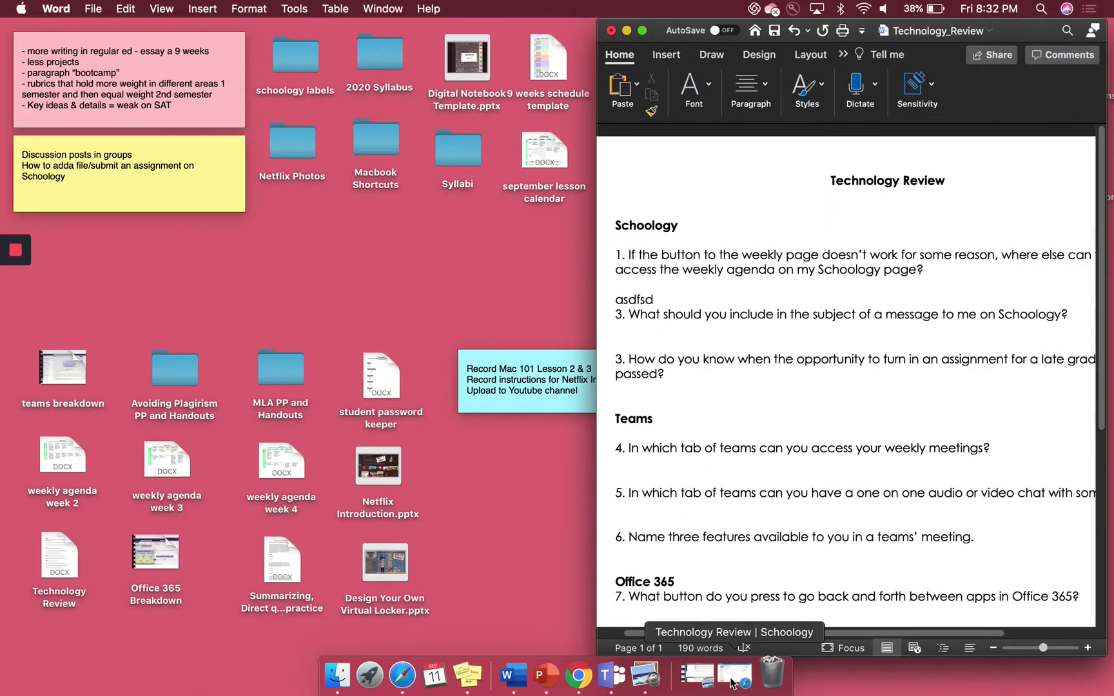
Restore the minimized teams_breakdown.pdf window and keep only it and Technology_Review open, with the Schoology window minimized.
click(733, 675)
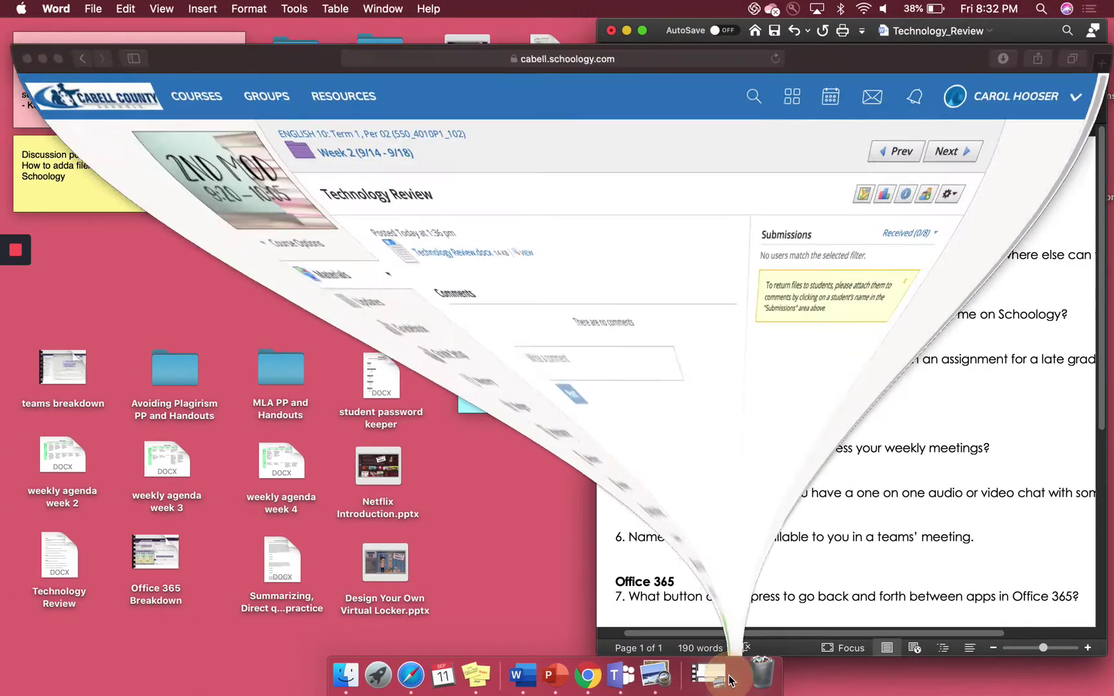
click(33, 55)
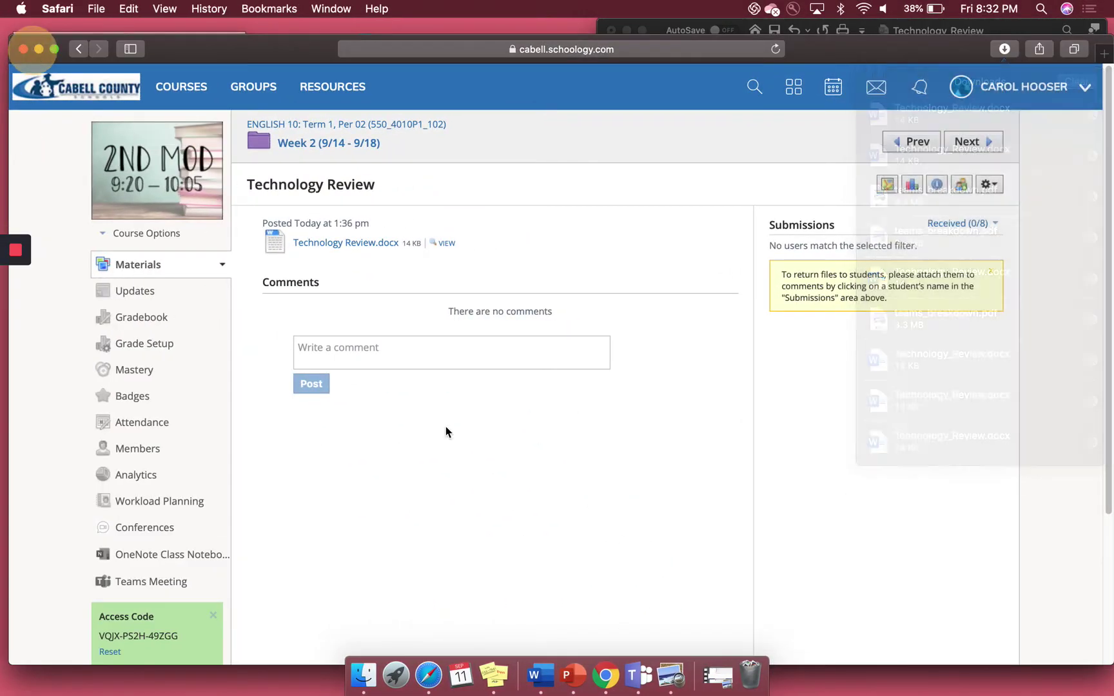
click(667, 674)
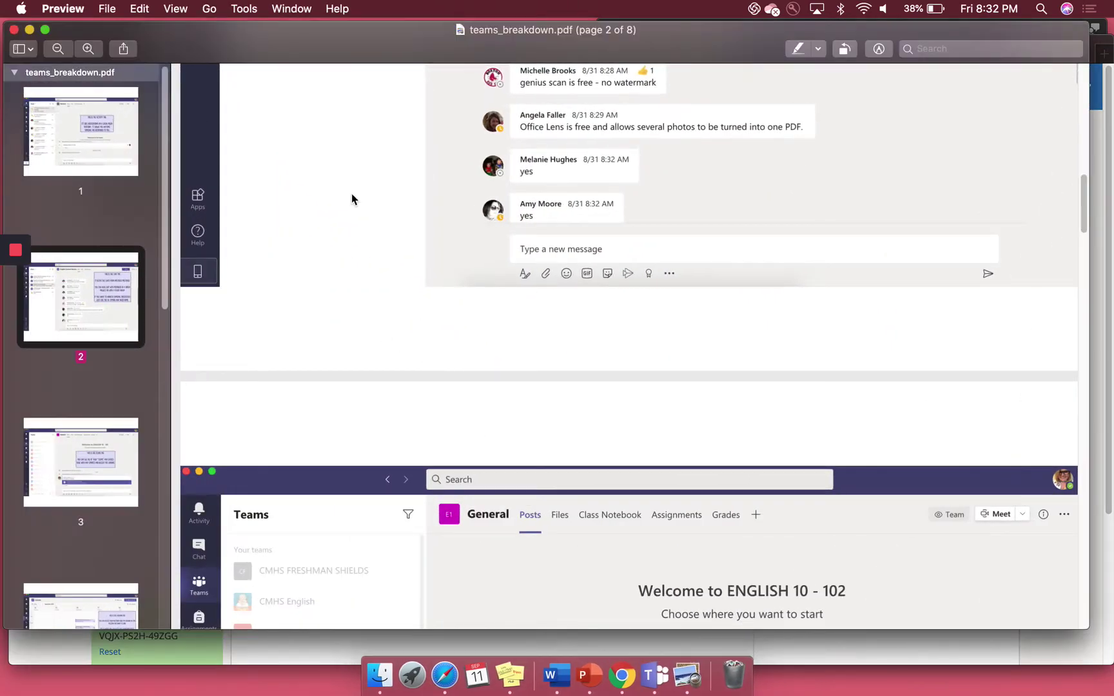
key(super+m)
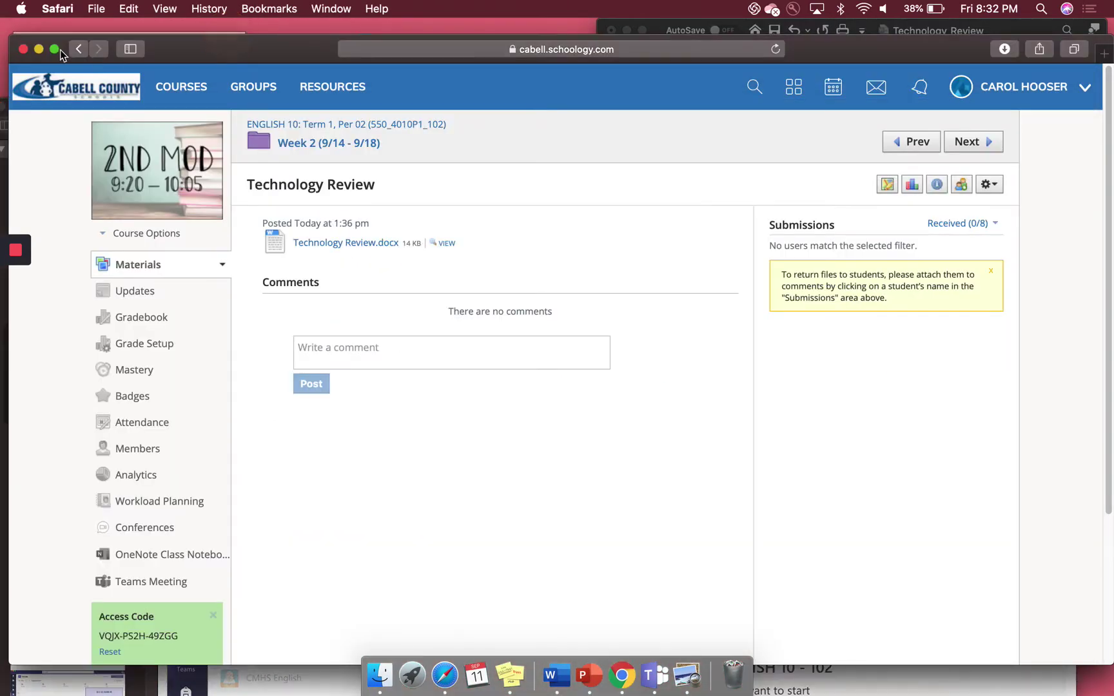
click(38, 52)
drag(236, 109, 249, 30)
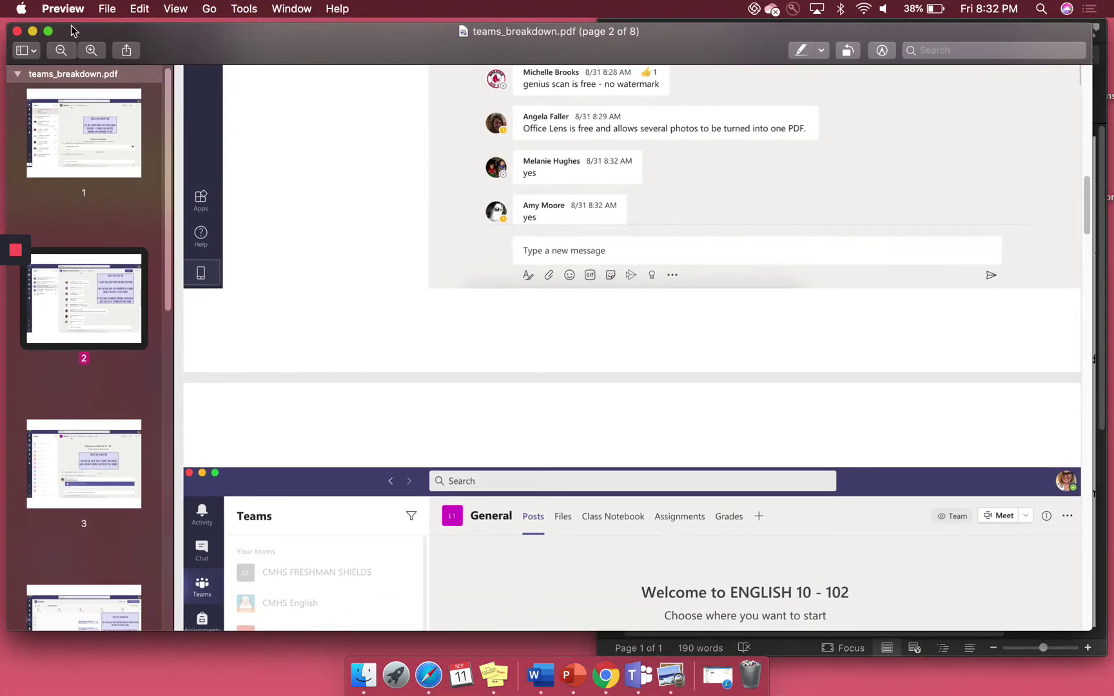
Tile teams_breakdown.pdf to the left of the screen in Split View, with Technology_Review filling the other half.
mouse_move(46, 32)
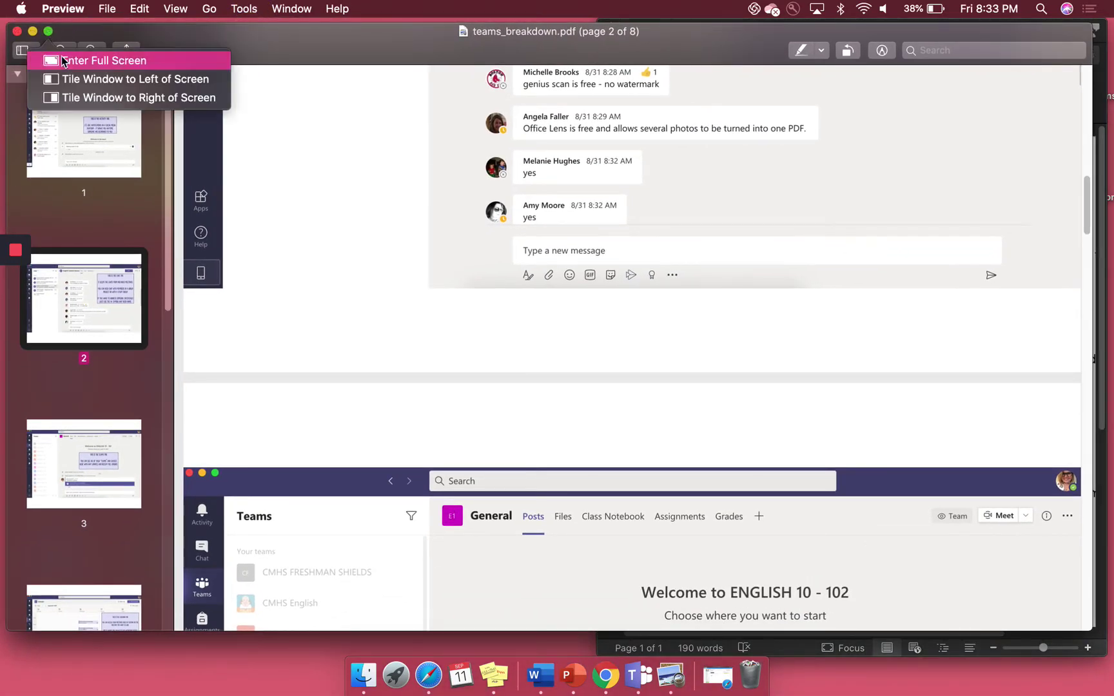
click(84, 79)
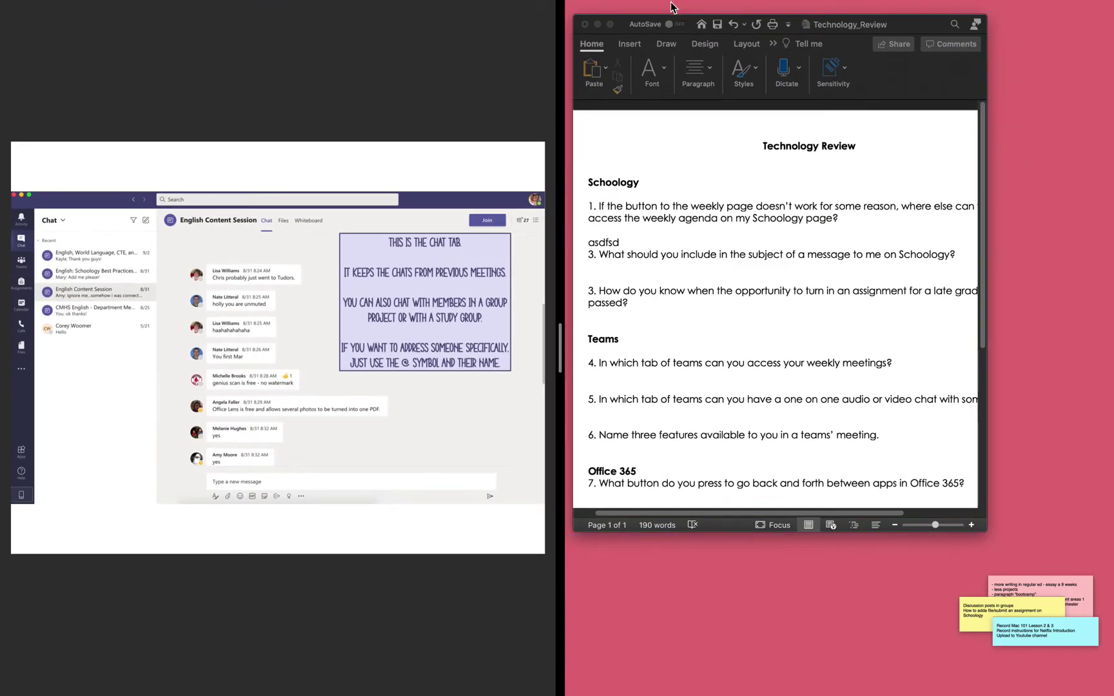
click(716, 107)
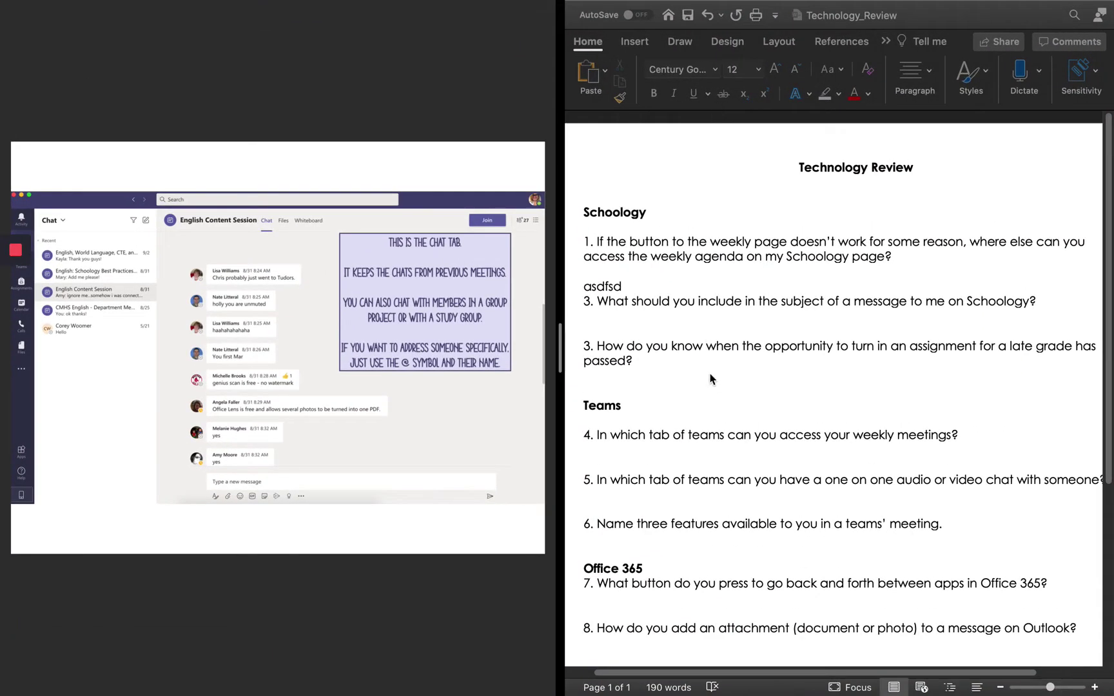
Add "j" to the end of the answer under question 1, and go to page 1 of teams_breakdown.pdf.
click(667, 284)
text(j)
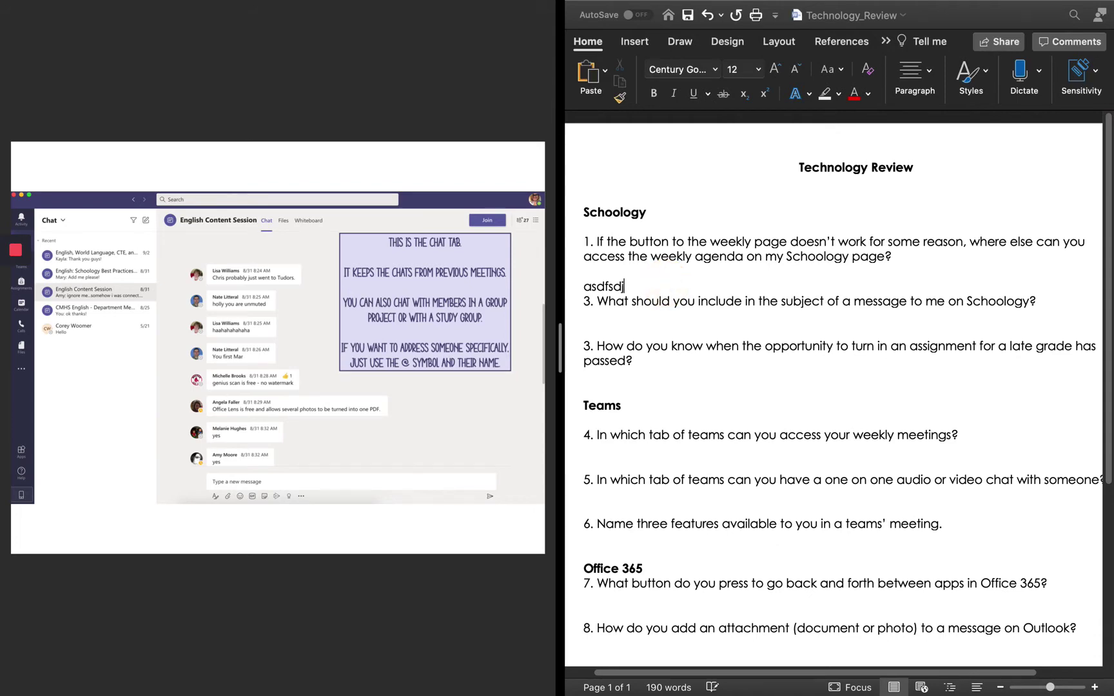
scroll(197, 304, up, 6)
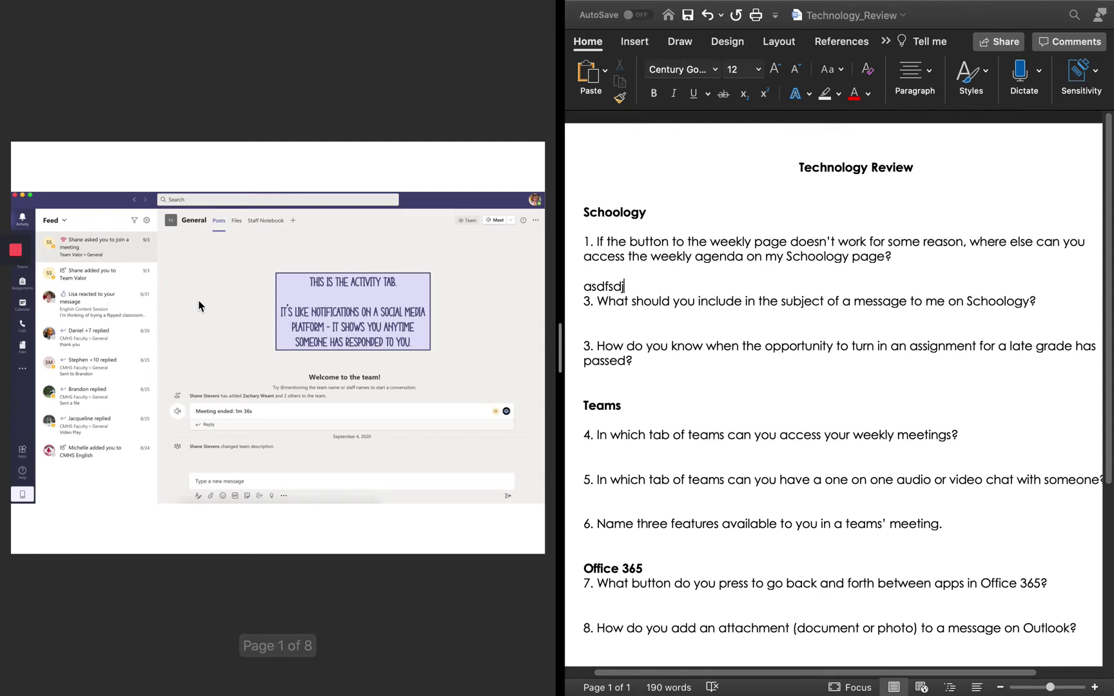
Exit Split View, widen the Technology_Review window across most of the desktop and reposition it.
key(super+q)
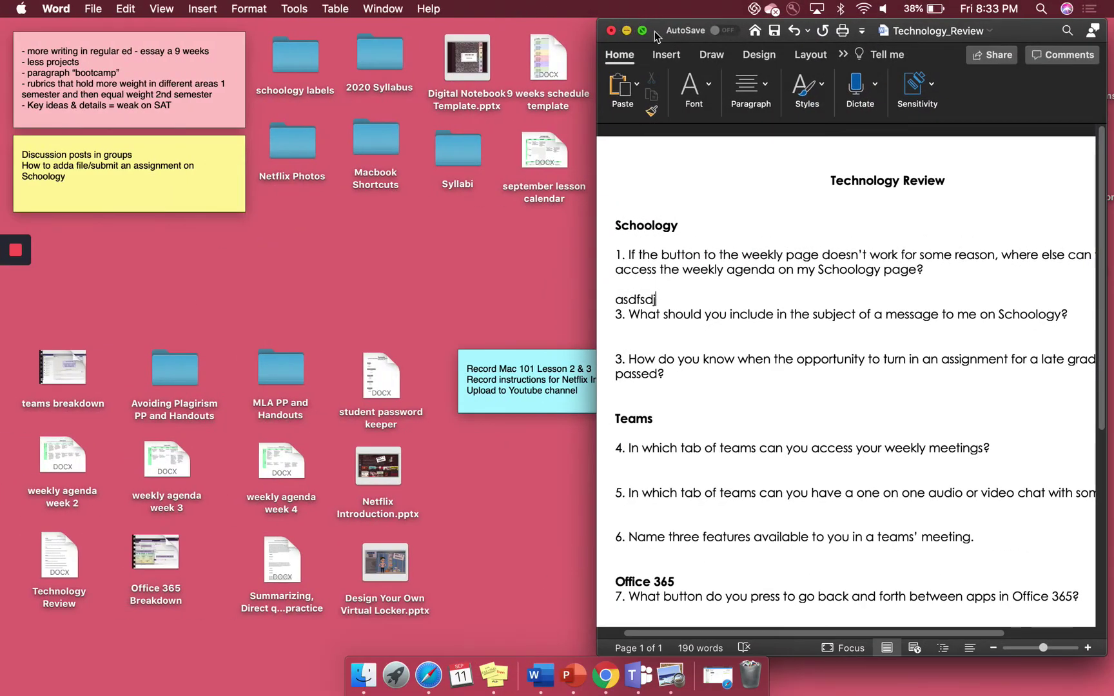
drag(598, 39, 84, 63)
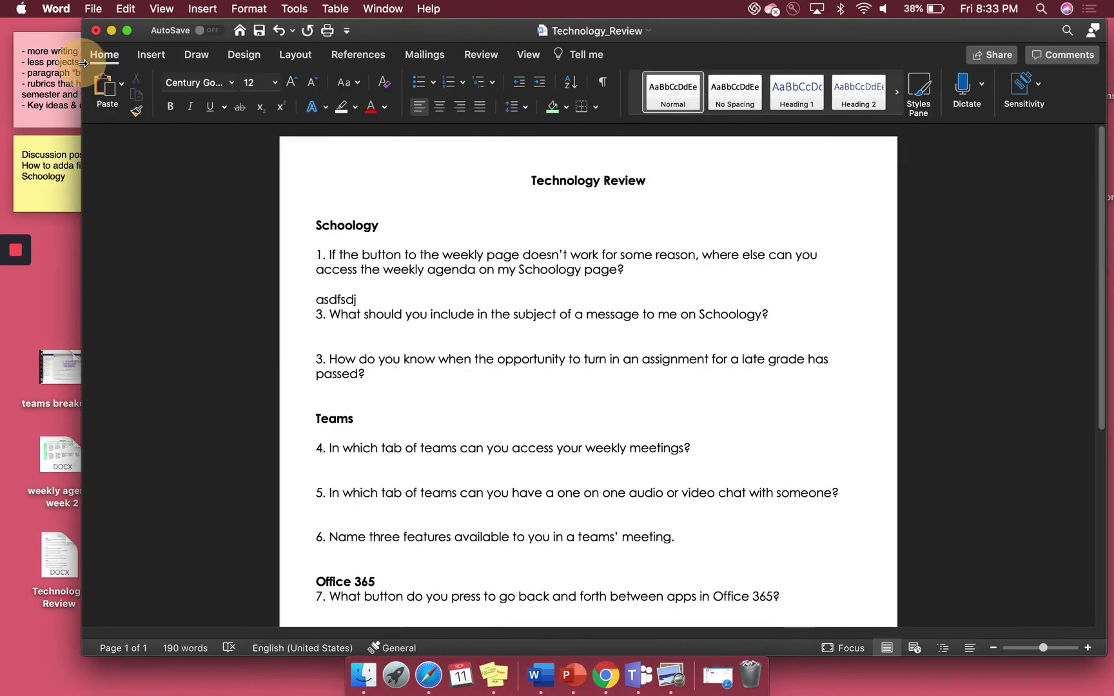
drag(513, 23, 488, 35)
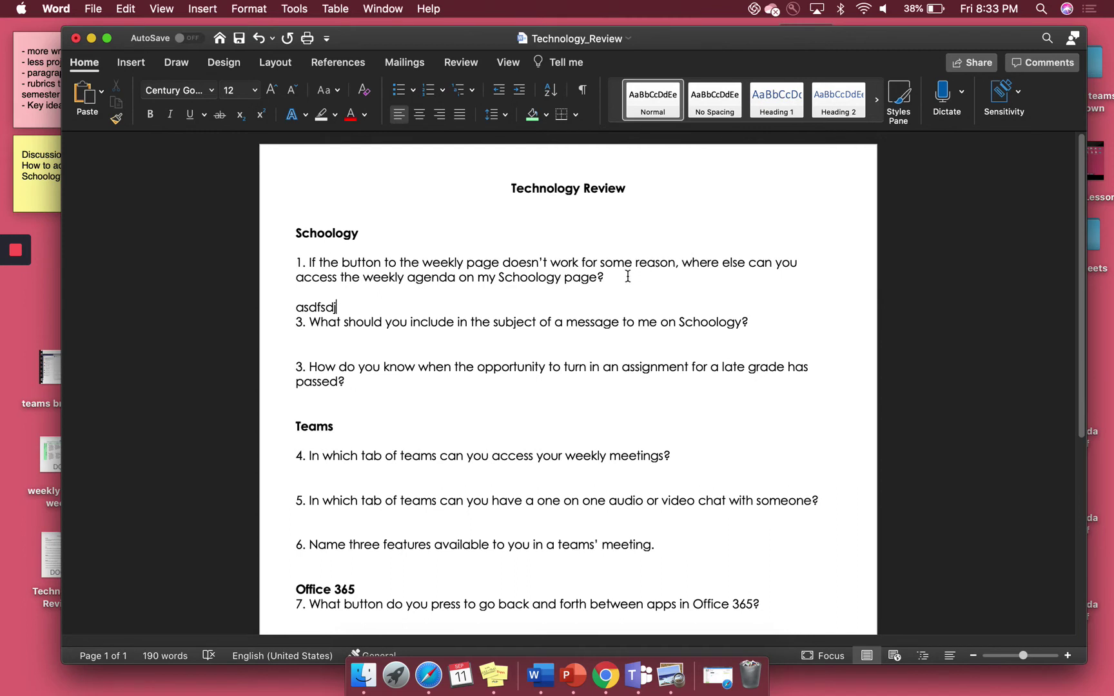
Capture a screenshot of just question 1 in the document, open it for markup and move the markup window higher.
drag(623, 277, 293, 264)
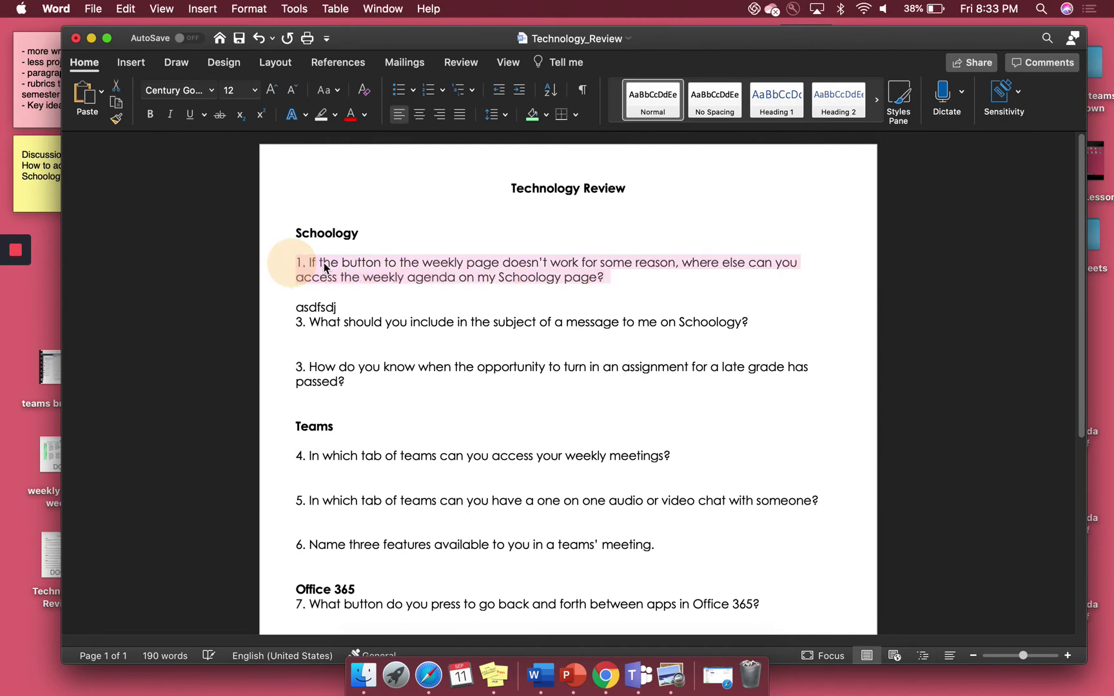
click(445, 224)
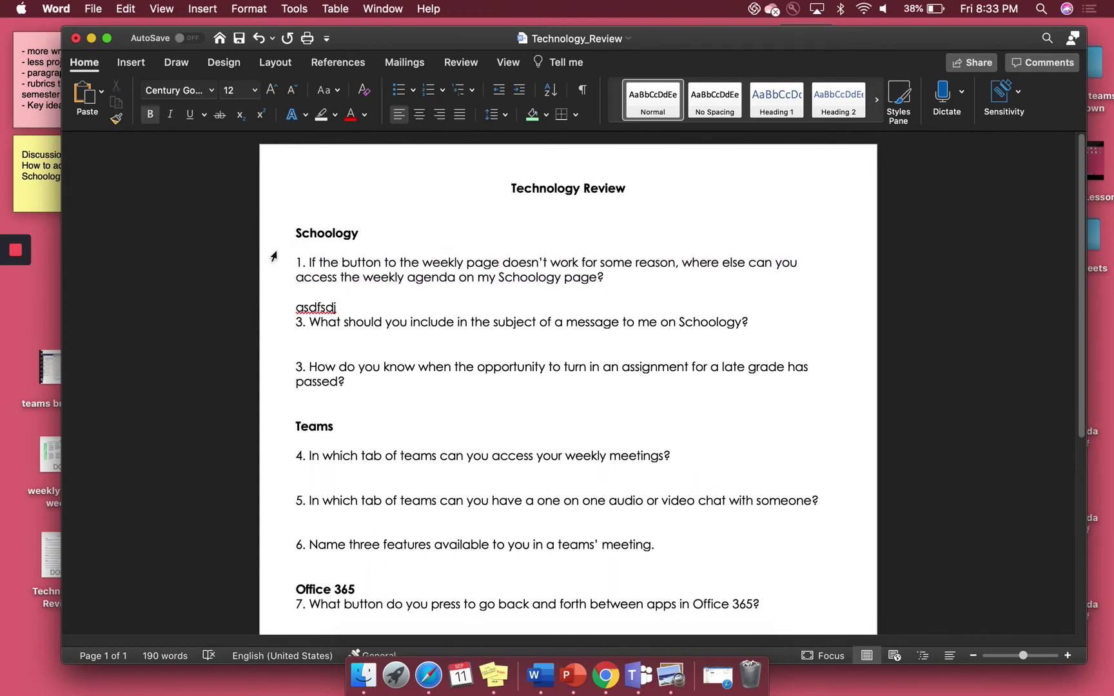
key(super+shift+4)
drag(279, 245, 829, 303)
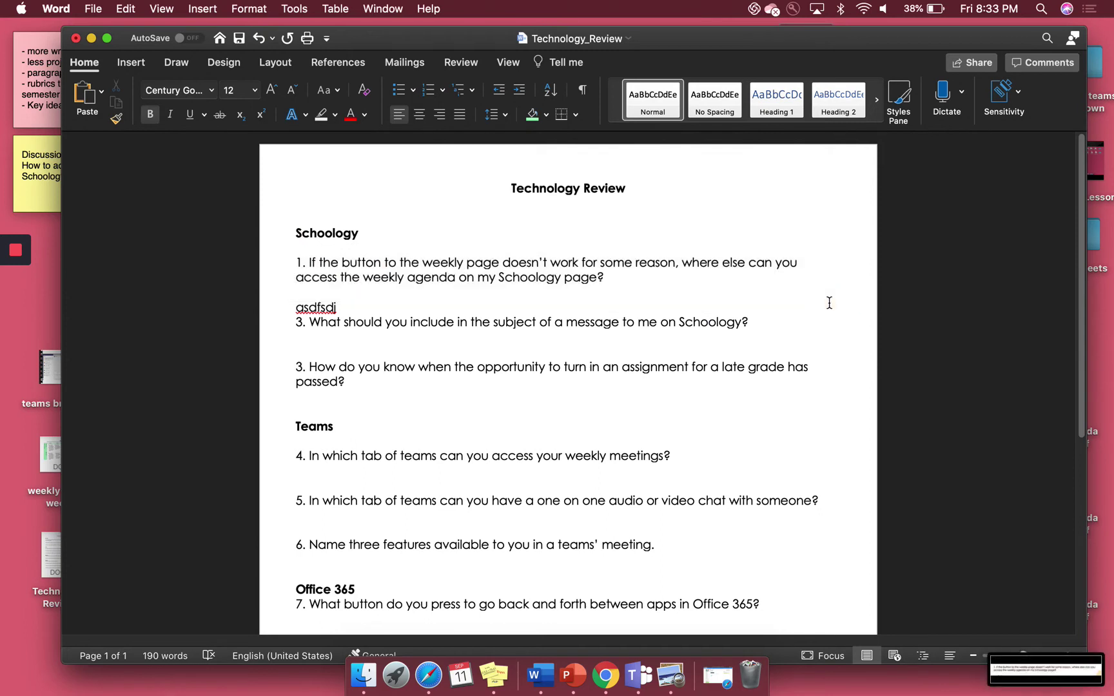
click(1053, 675)
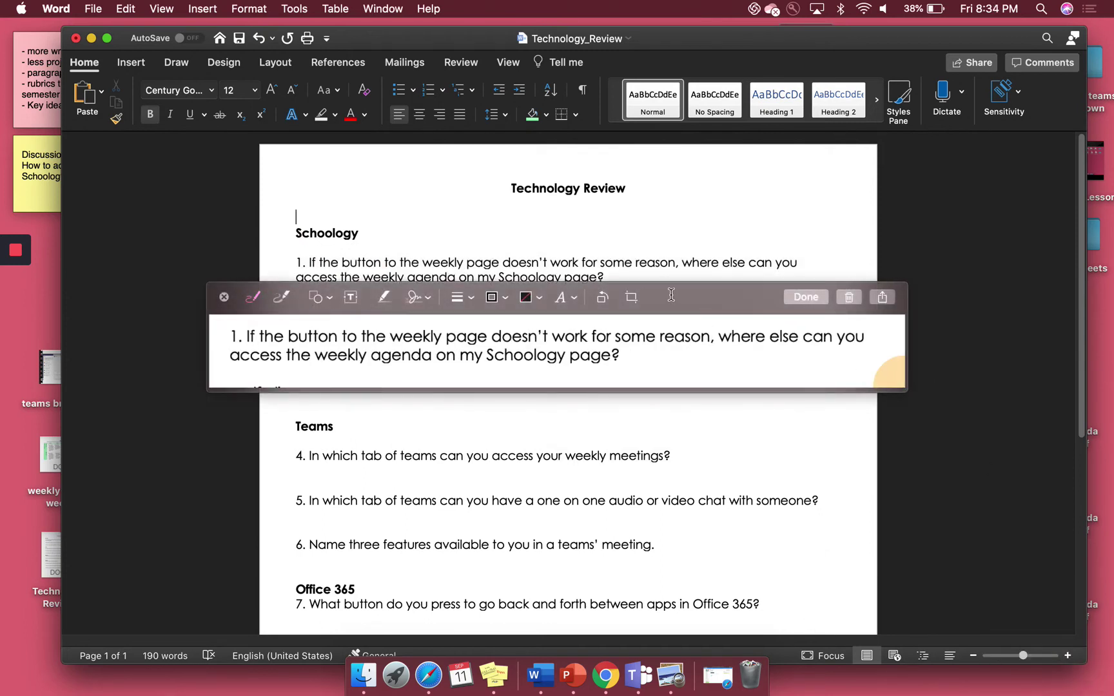
drag(676, 294, 836, 197)
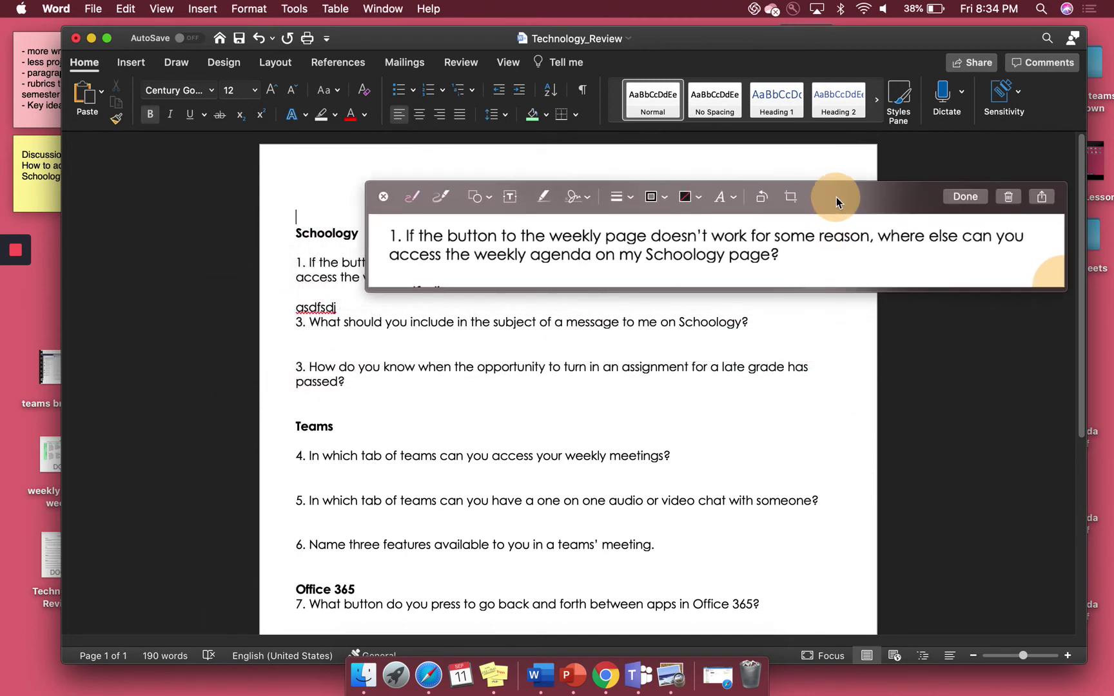
Close the screenshot markup window and search the Technology_Review document for "assignment".
click(383, 198)
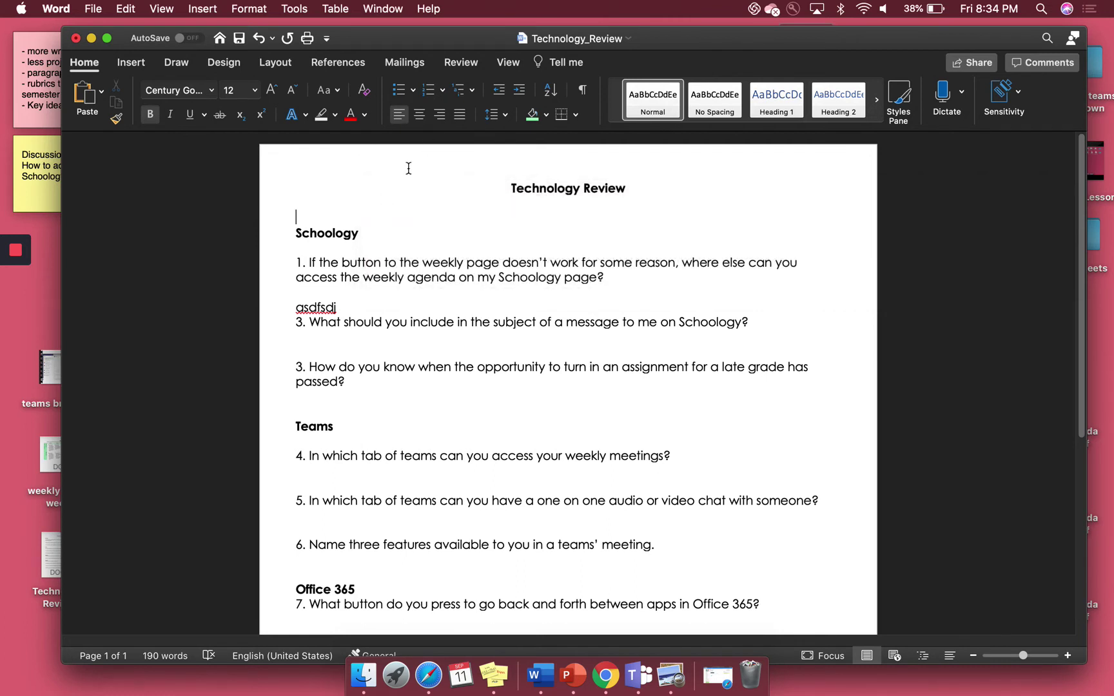
click(1048, 39)
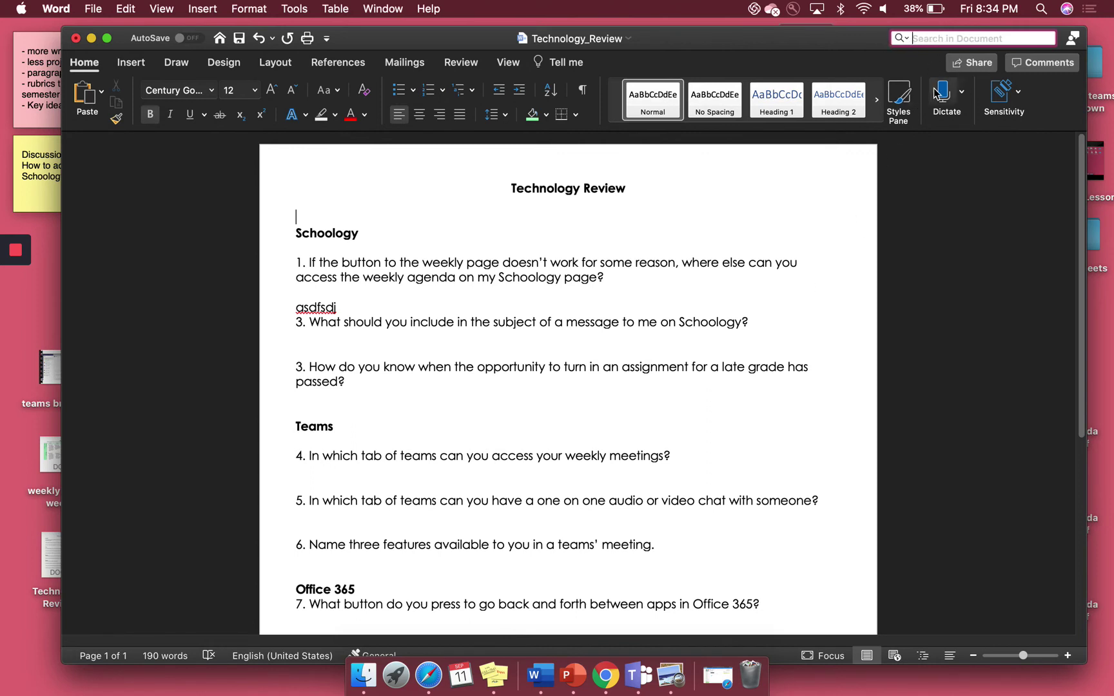
text(assi)
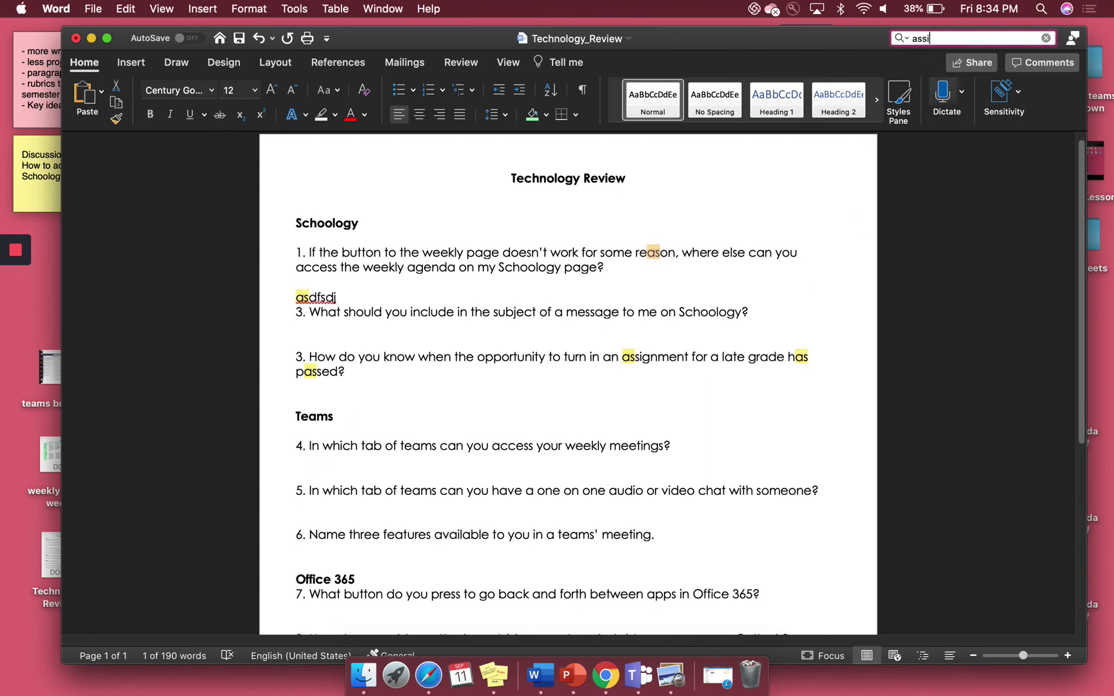
text(gnment)
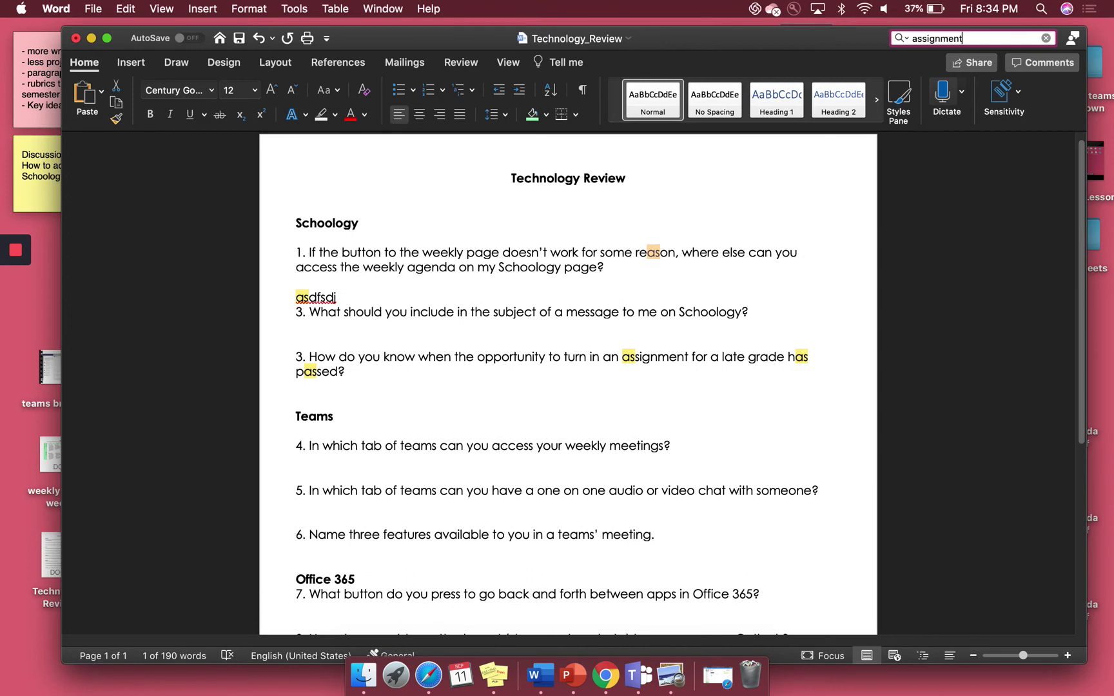
key(Return)
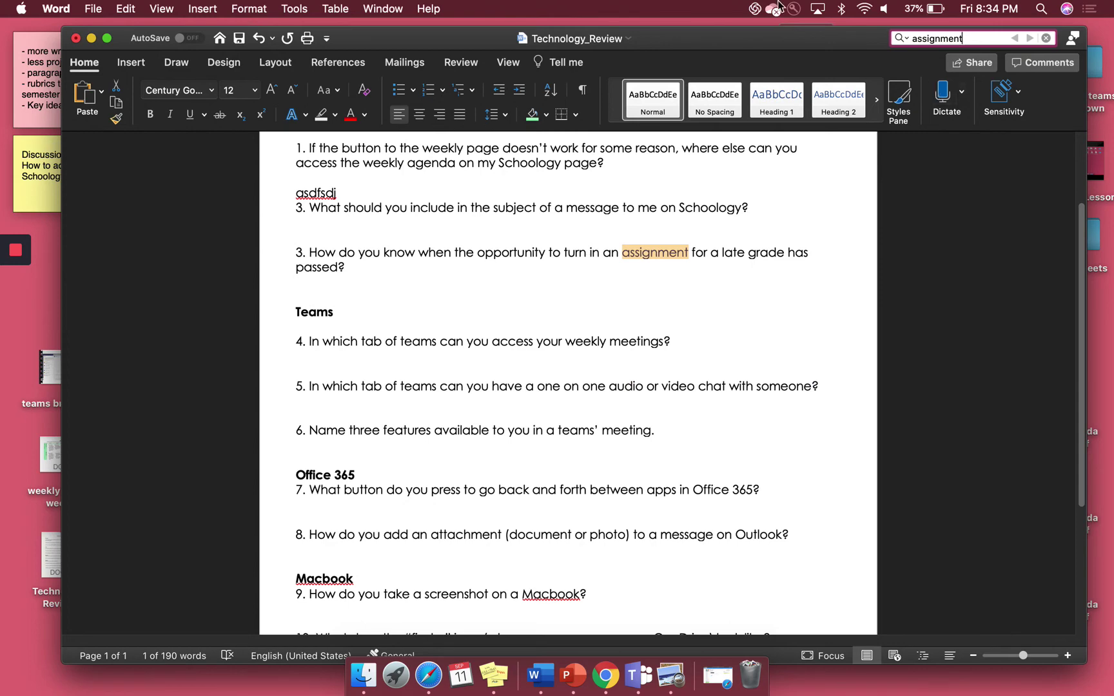
scroll(638, 351, down, 5)
scroll(643, 346, up, 8)
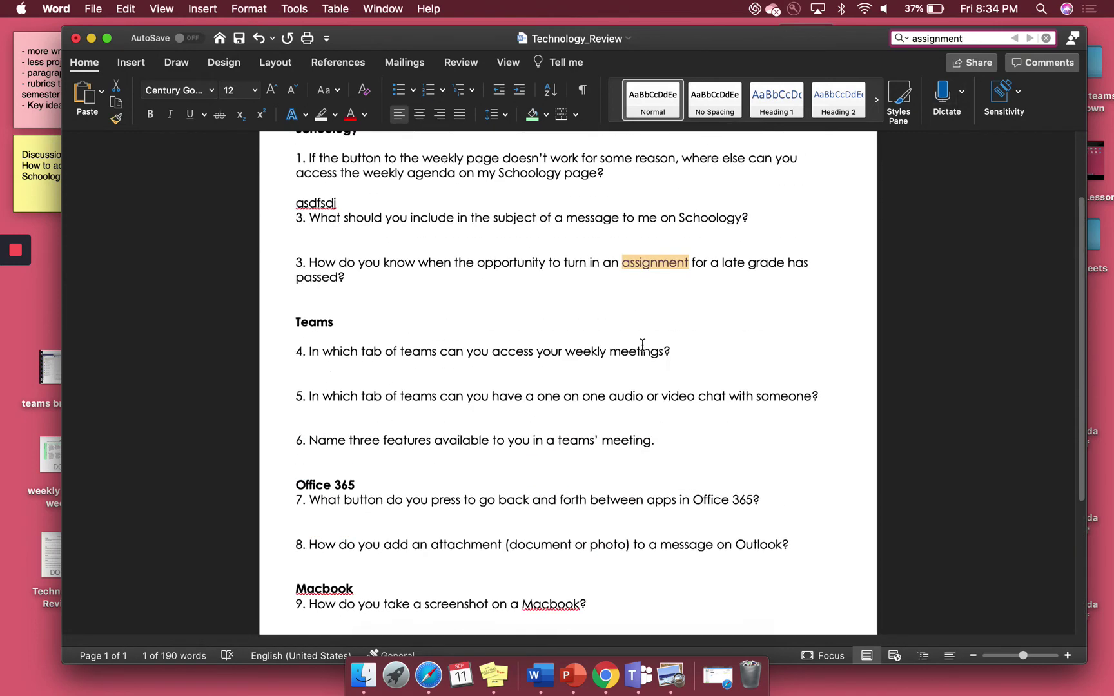
Minimize the Technology_Review window and show the Schoology course list in Safari.
click(91, 38)
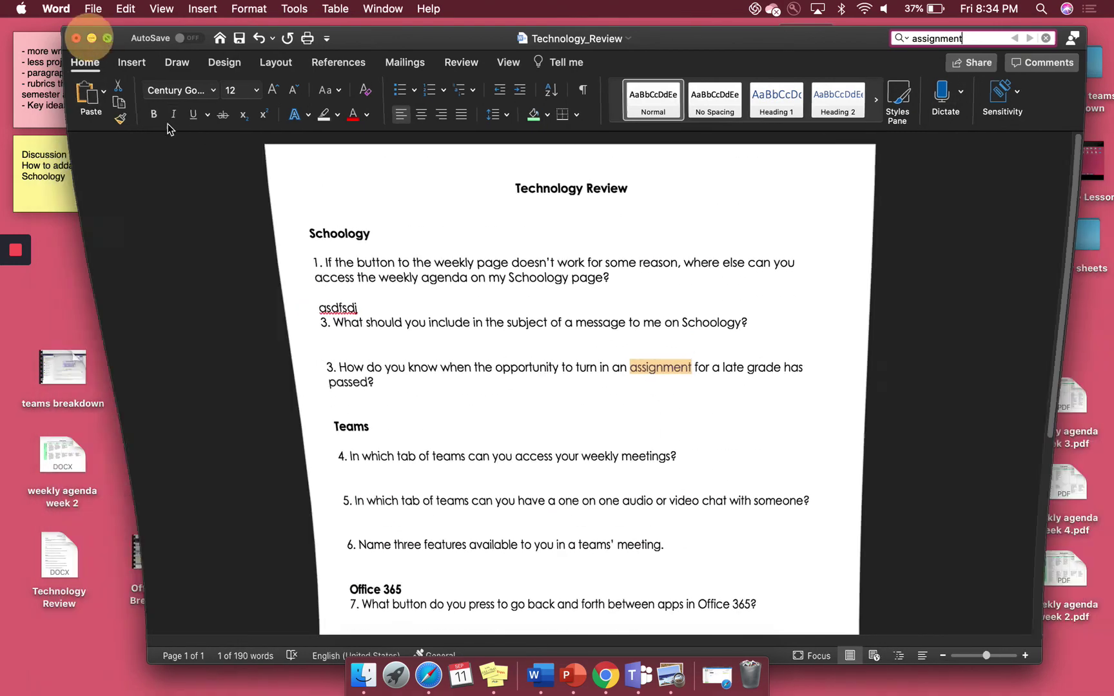
click(413, 671)
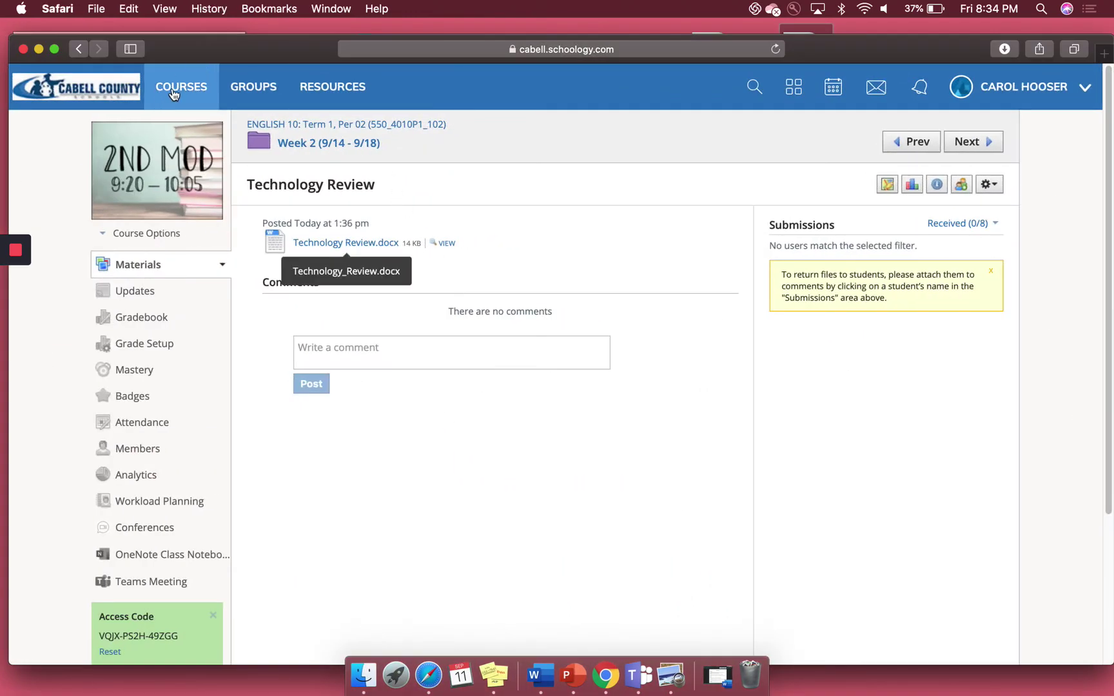
click(173, 94)
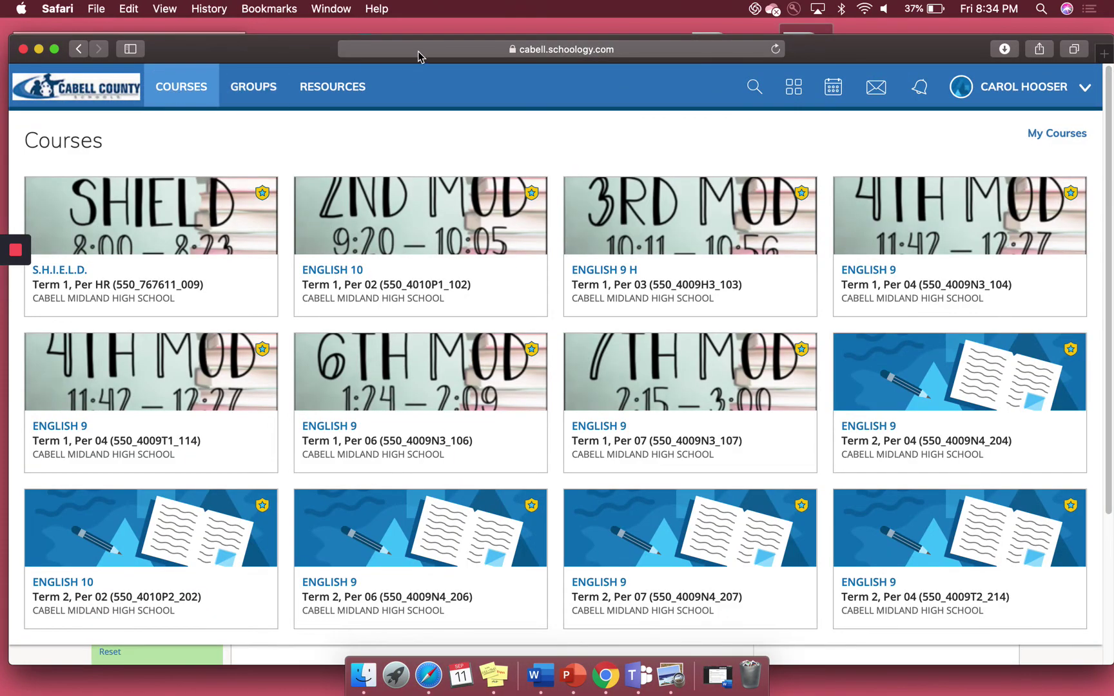
Go to google.com and run a web search for "september 11".
click(418, 50)
text(google)
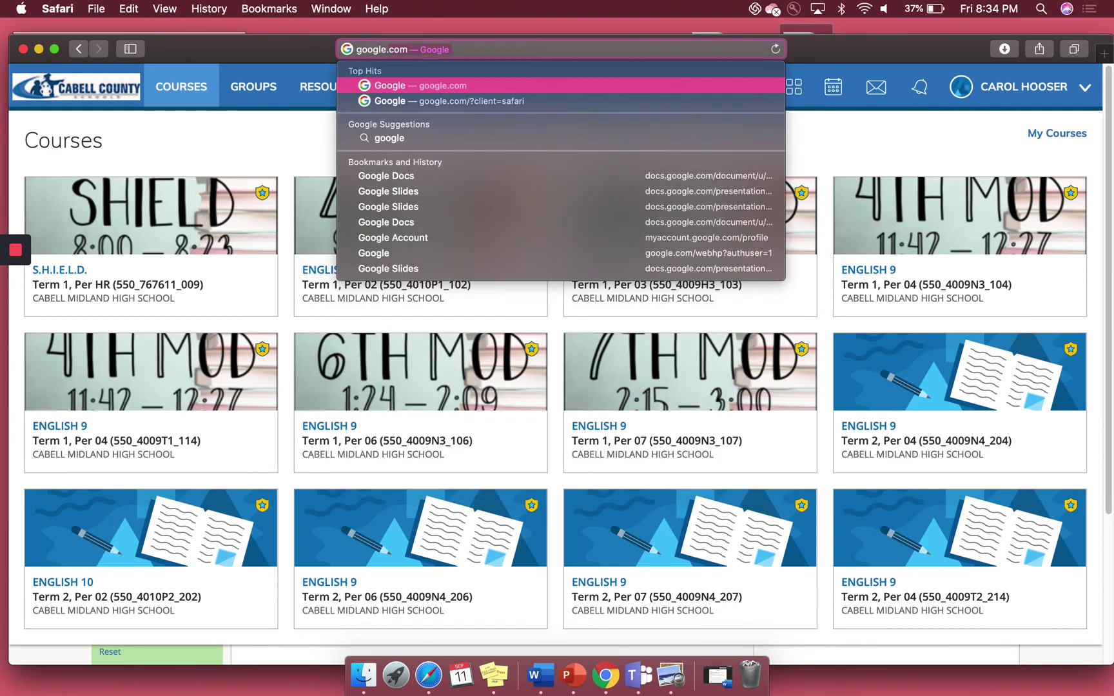
key(Return)
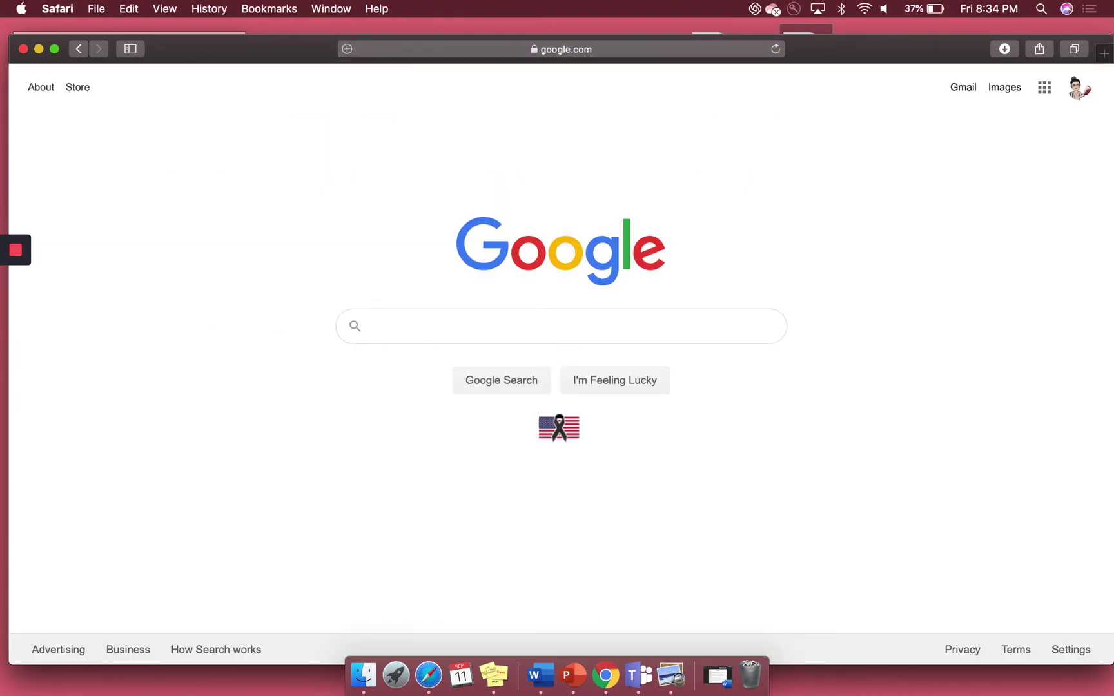
text(september 11)
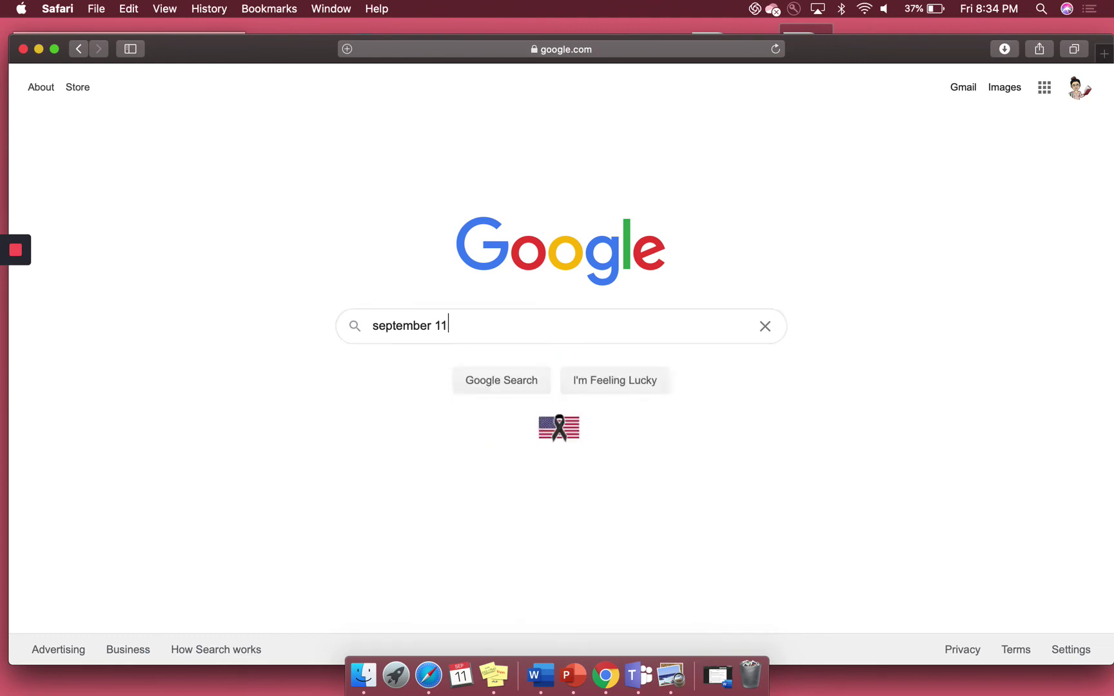
key(Return)
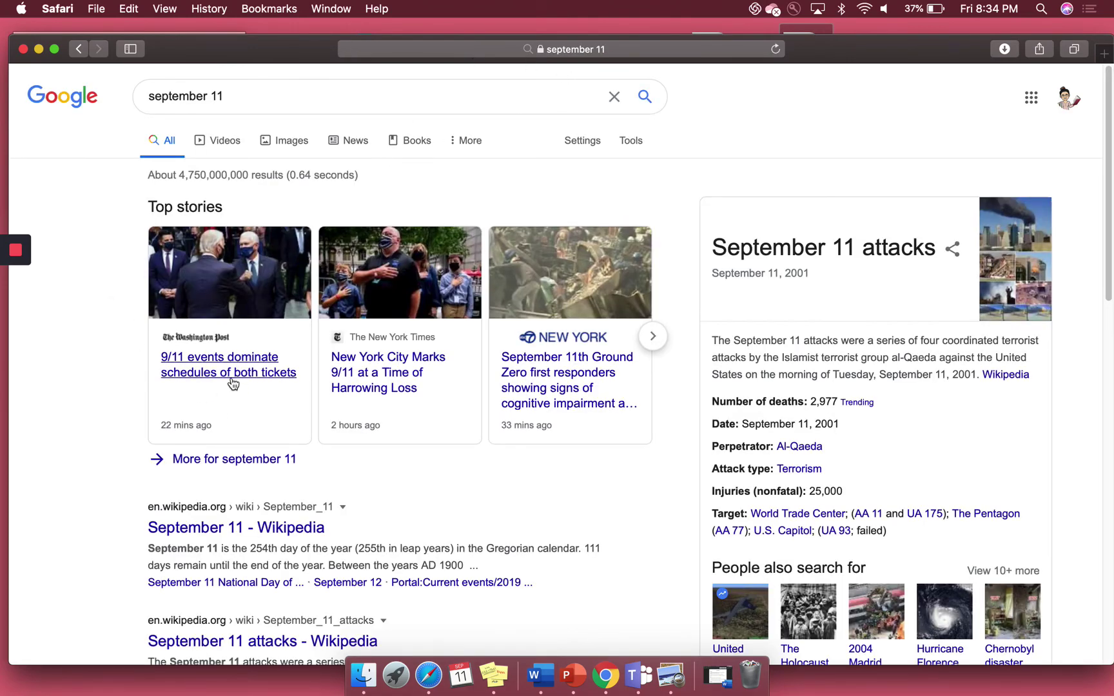
click(258, 530)
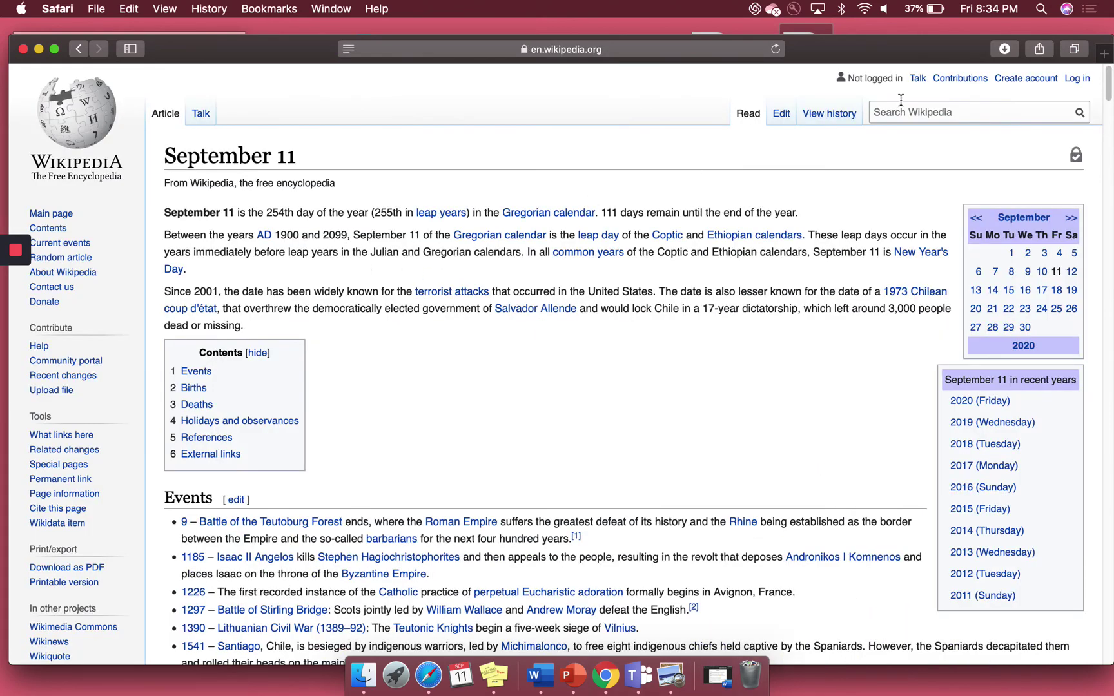
click(985, 114)
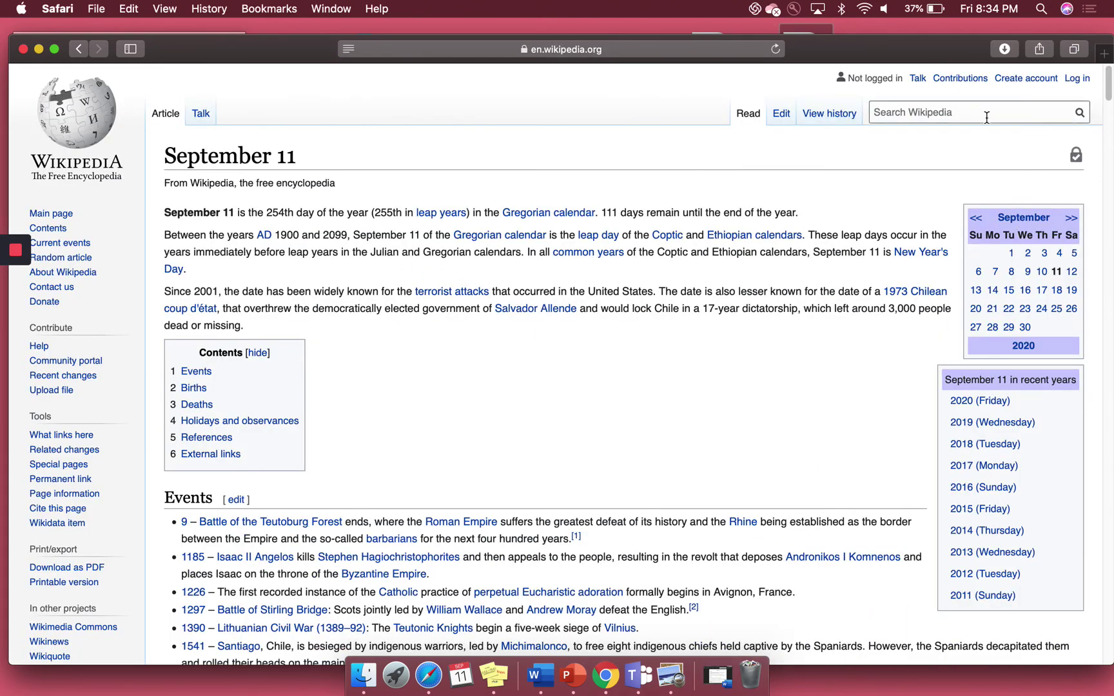
click(74, 50)
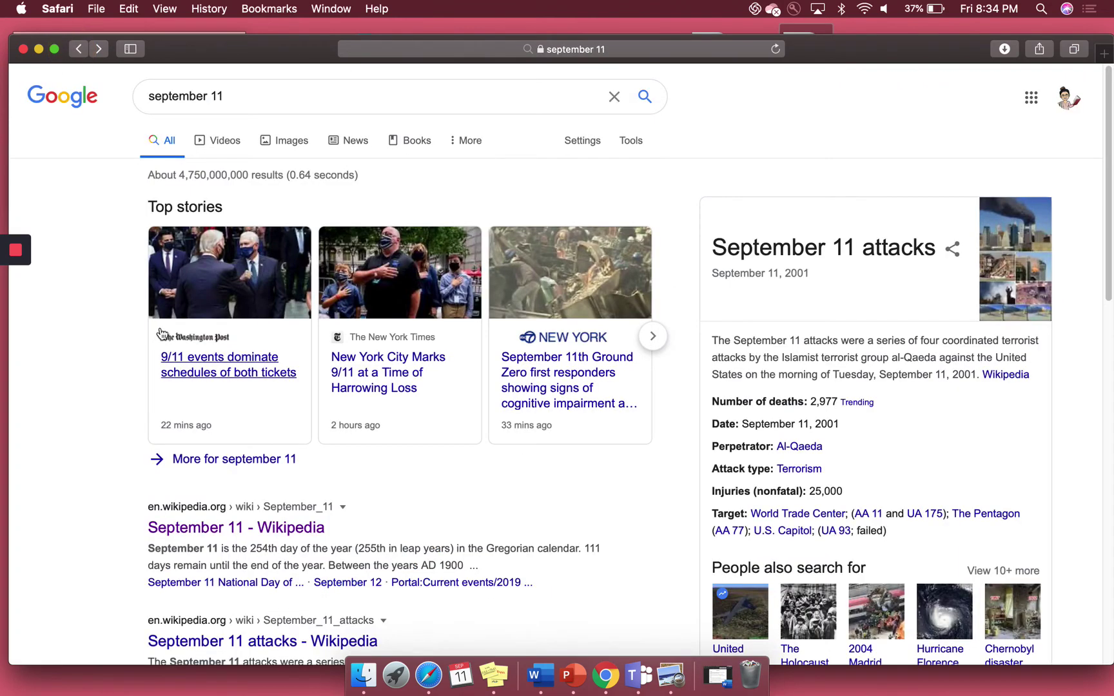
Open the Washington Post article "9/11 events dominate schedules of both tickets" and search its page for "death".
click(216, 363)
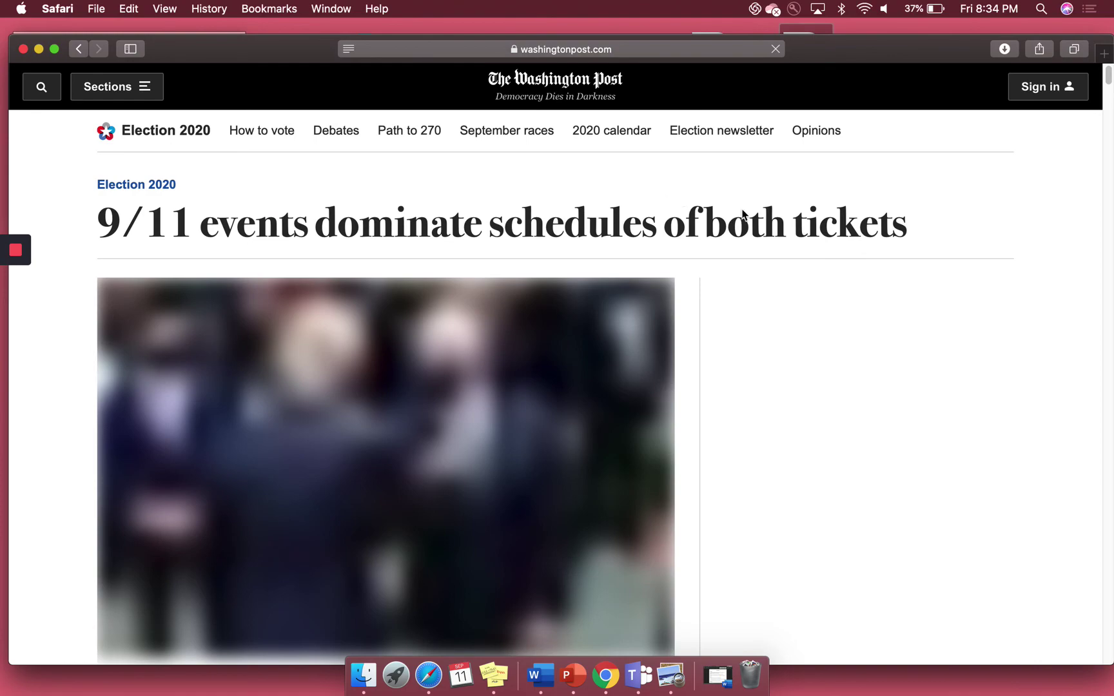
scroll(961, 200, down, 8)
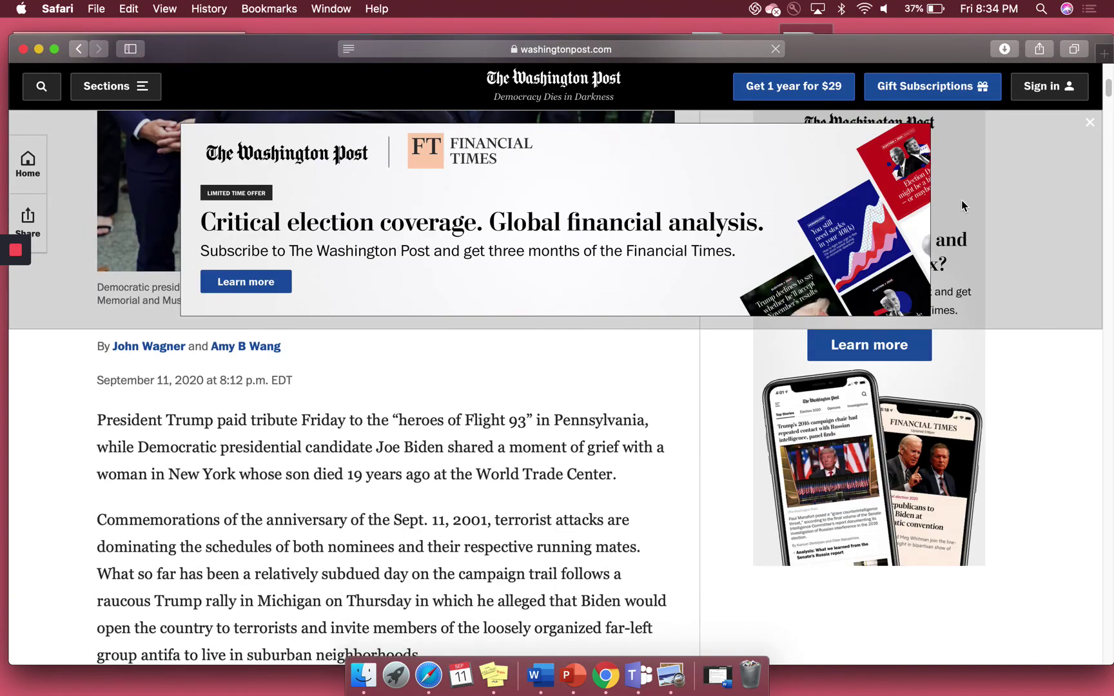
scroll(963, 205, down, 2)
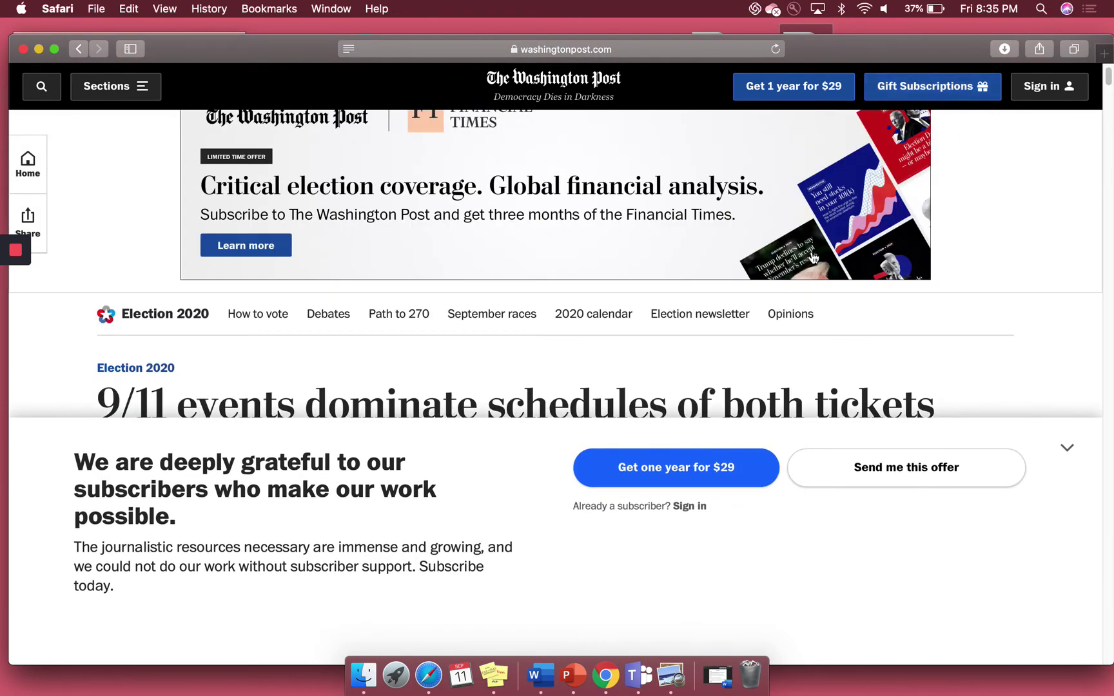
key(super+f)
text(death)
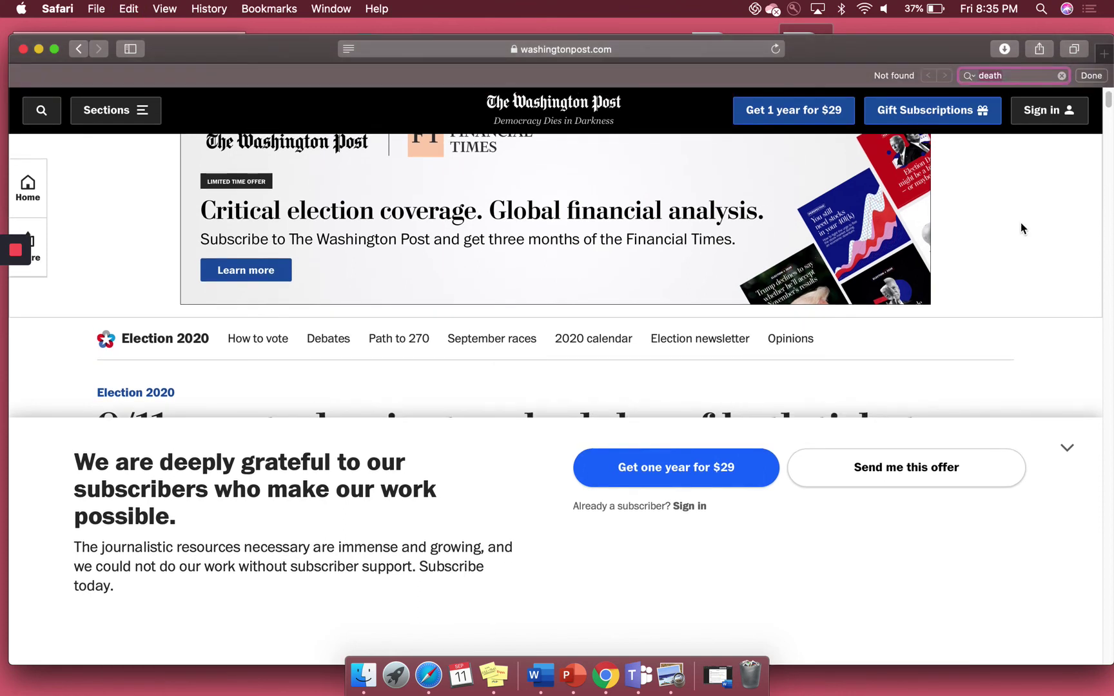
Replace the page search term with "2001" and look through the article for it.
click(1062, 75)
text(s)
key(BackSpace)
key(BackSpace)
text(2001)
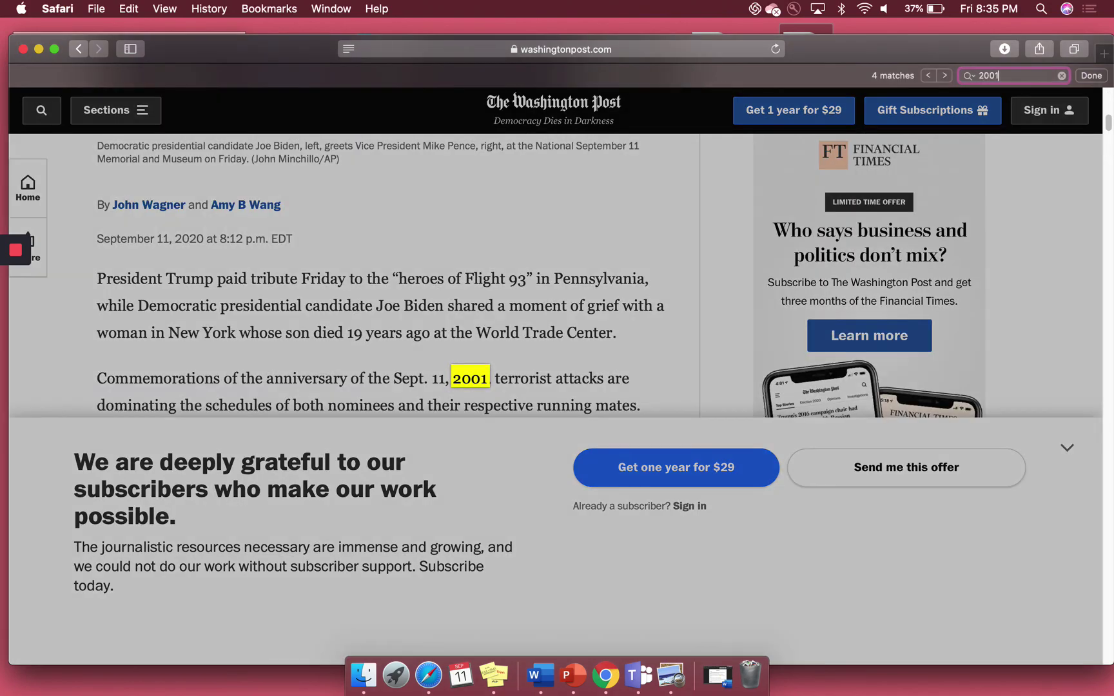
scroll(612, 344, down, 15)
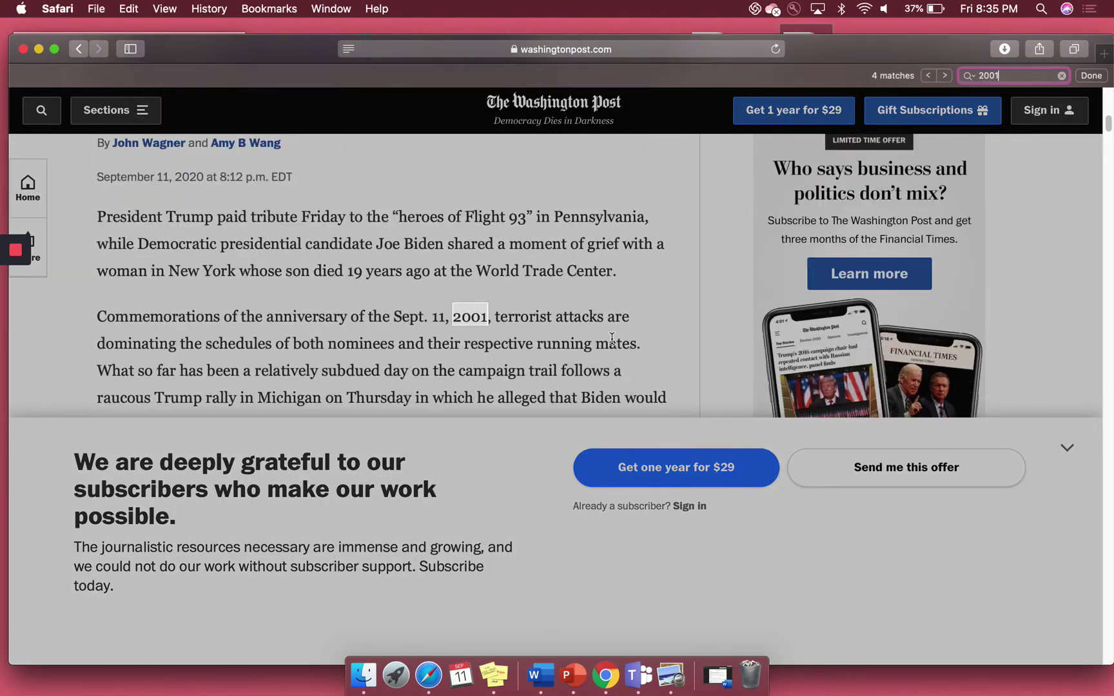
scroll(612, 342, down, 20)
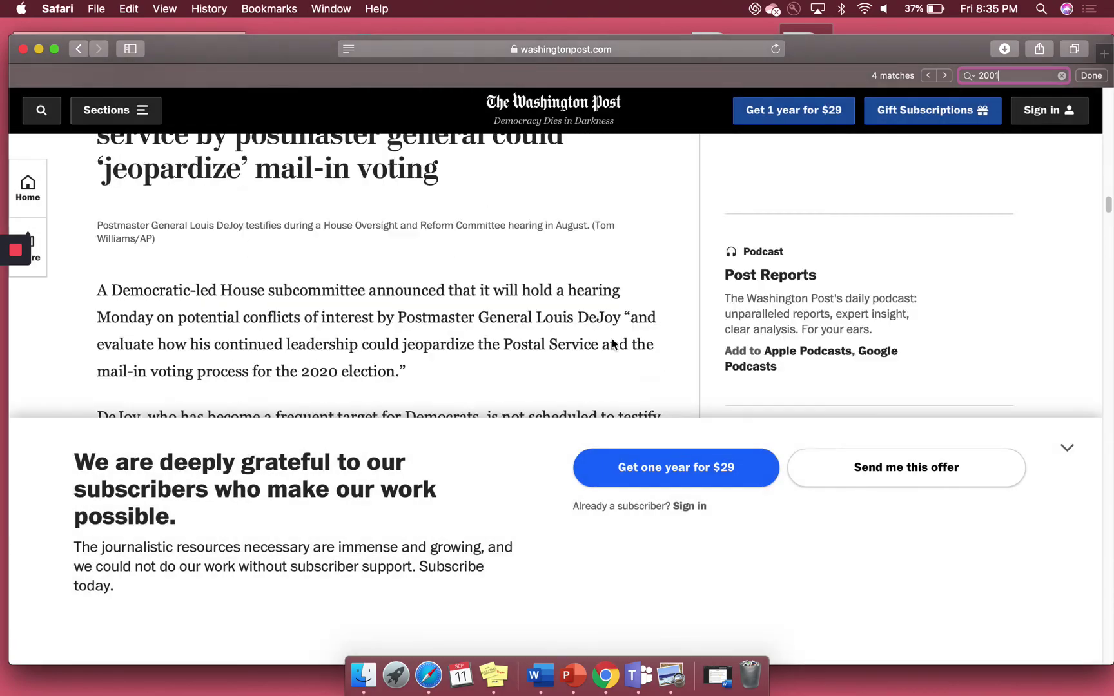
scroll(612, 341, down, 10)
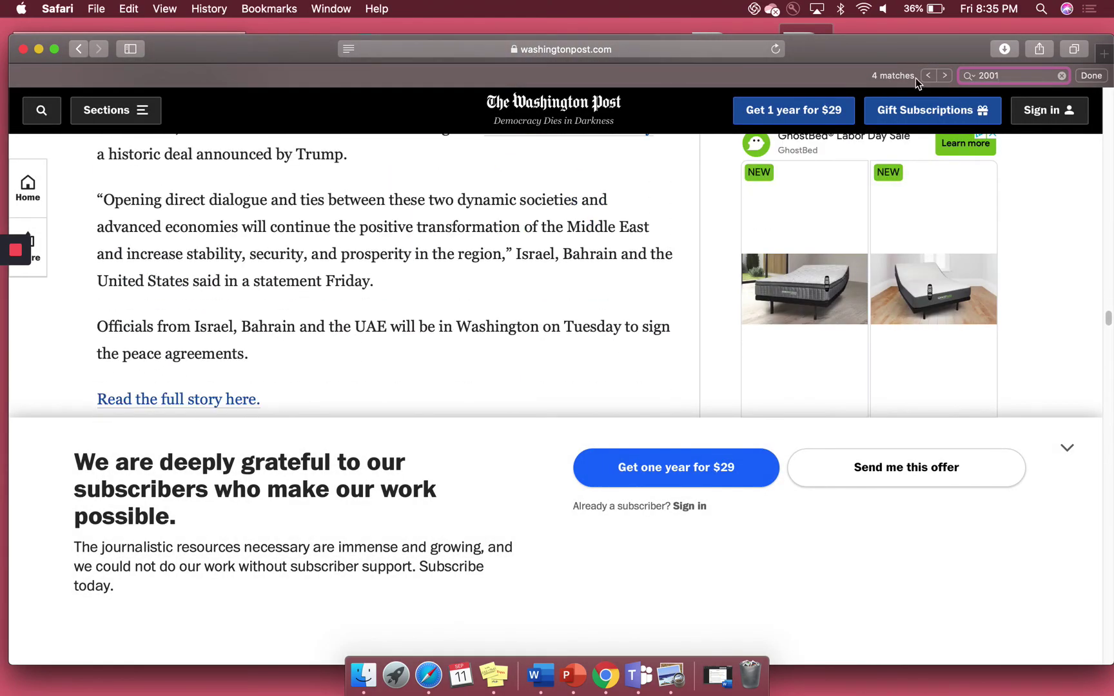
Step forward through the matches for "2001" in the article, and close the browser window.
click(944, 76)
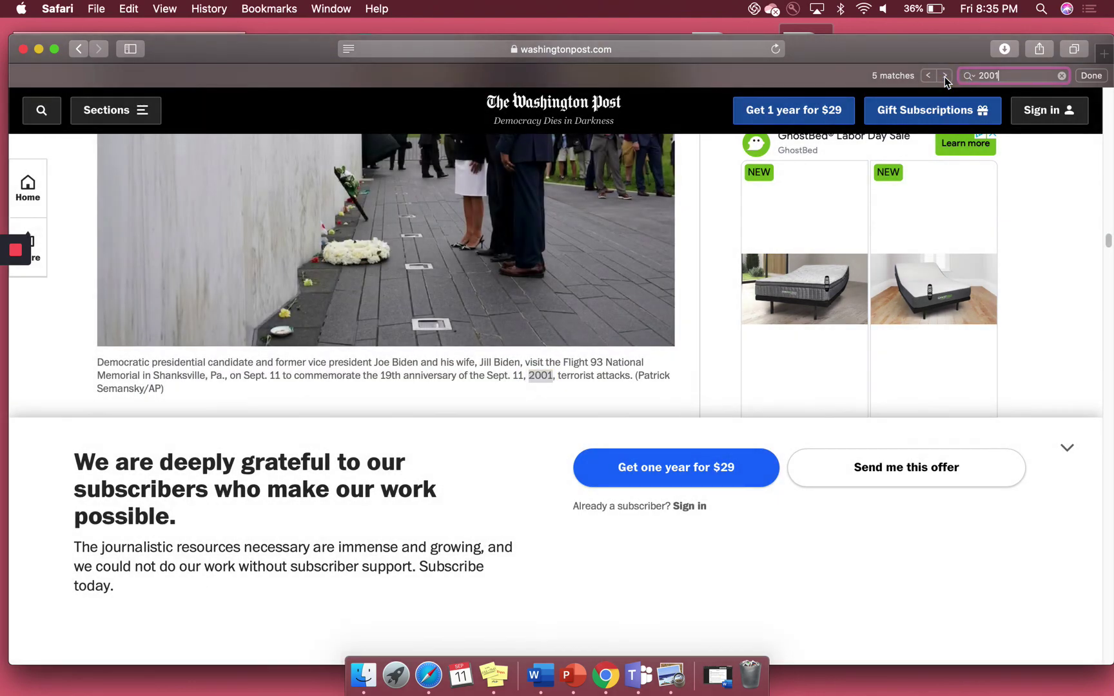
click(944, 75)
click(945, 76)
click(945, 75)
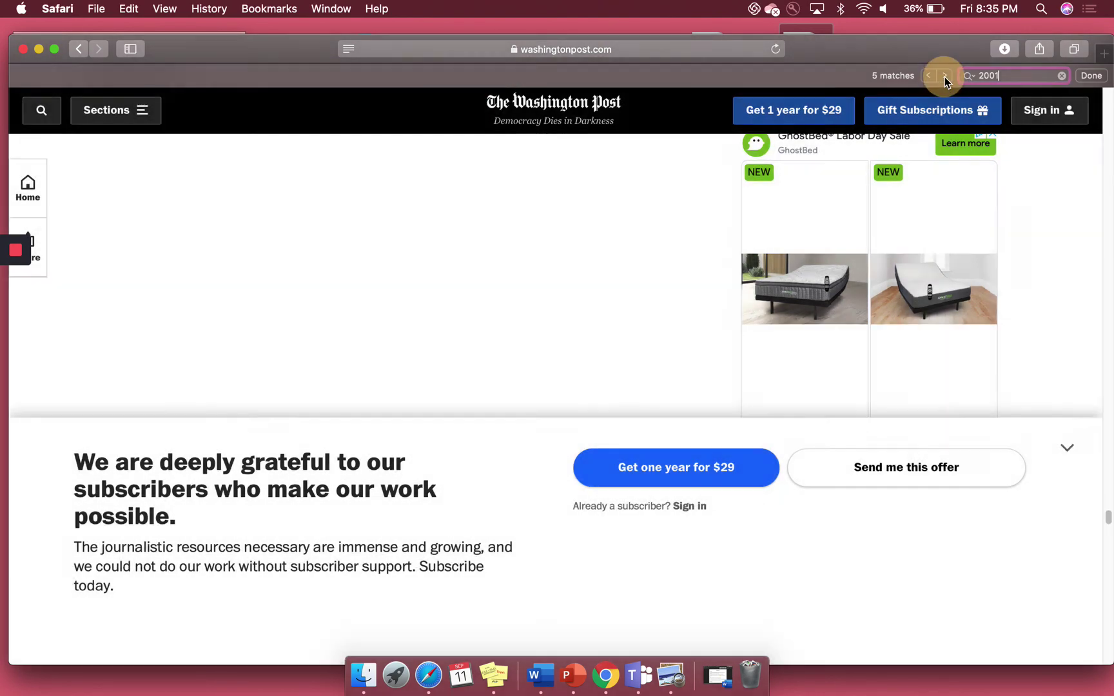
click(945, 75)
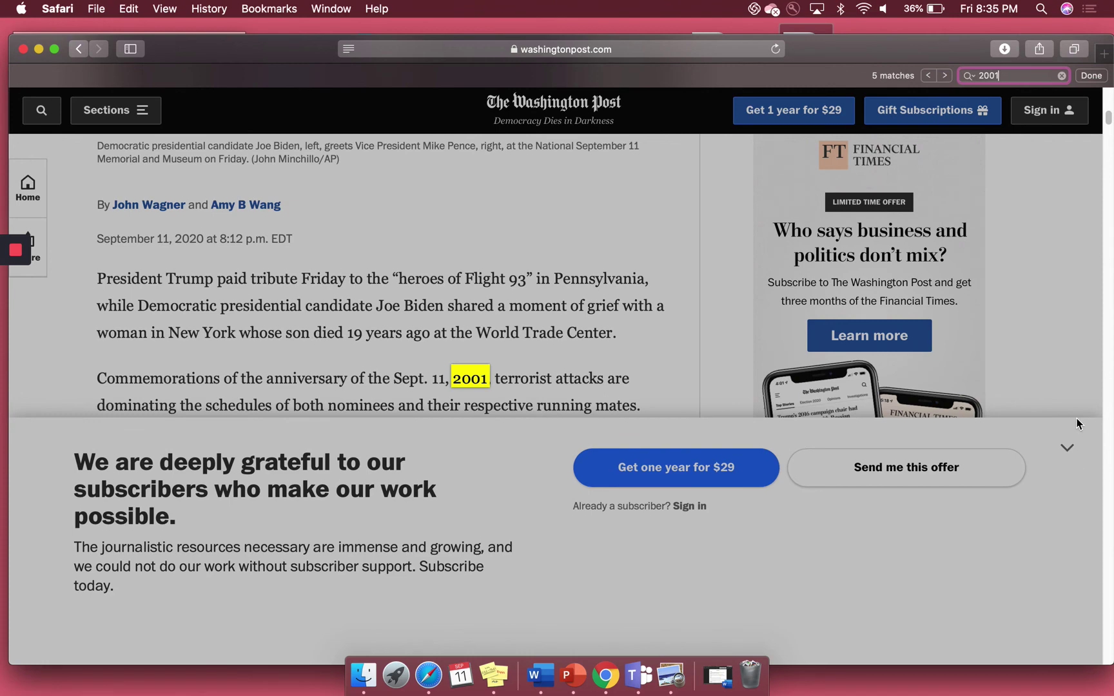
click(1076, 463)
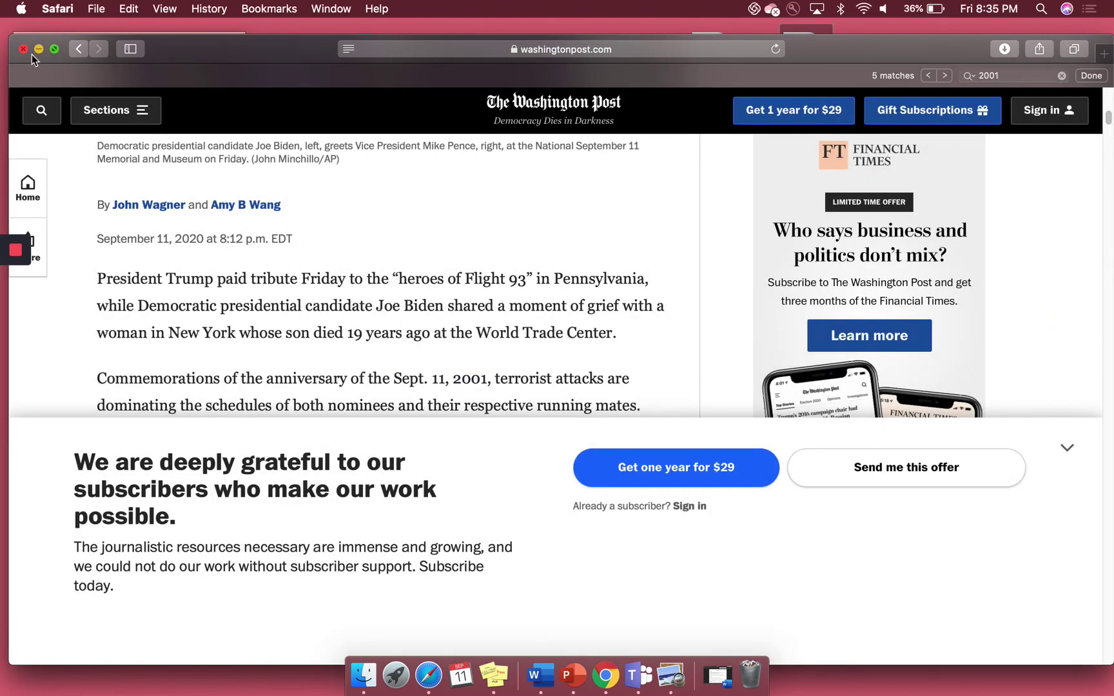
click(23, 49)
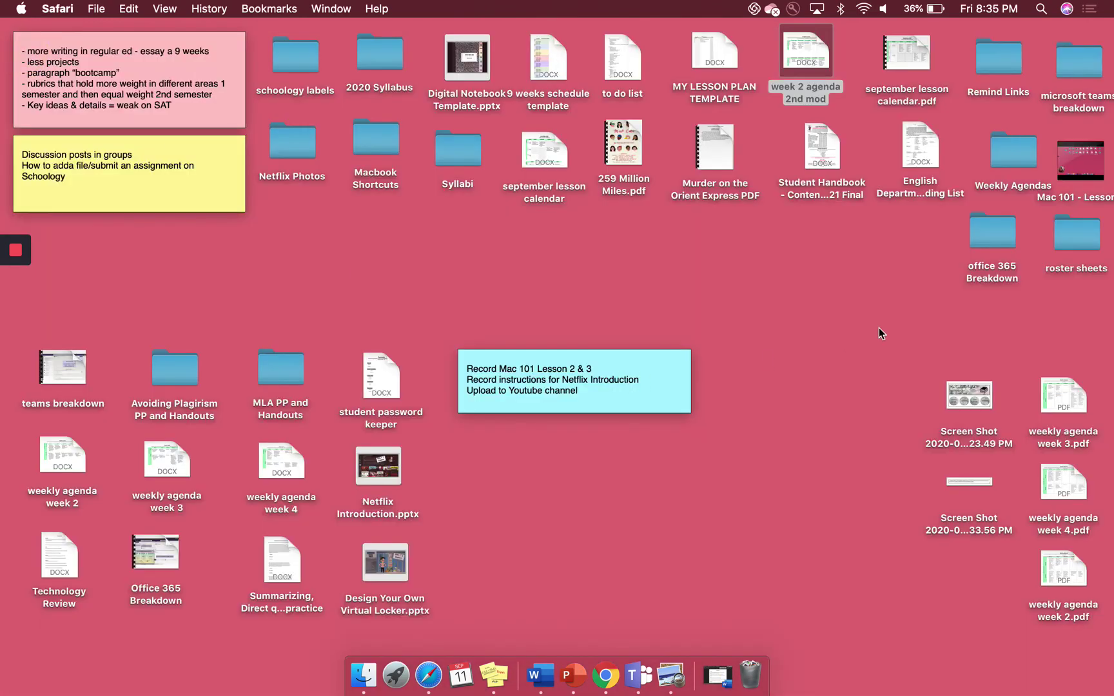